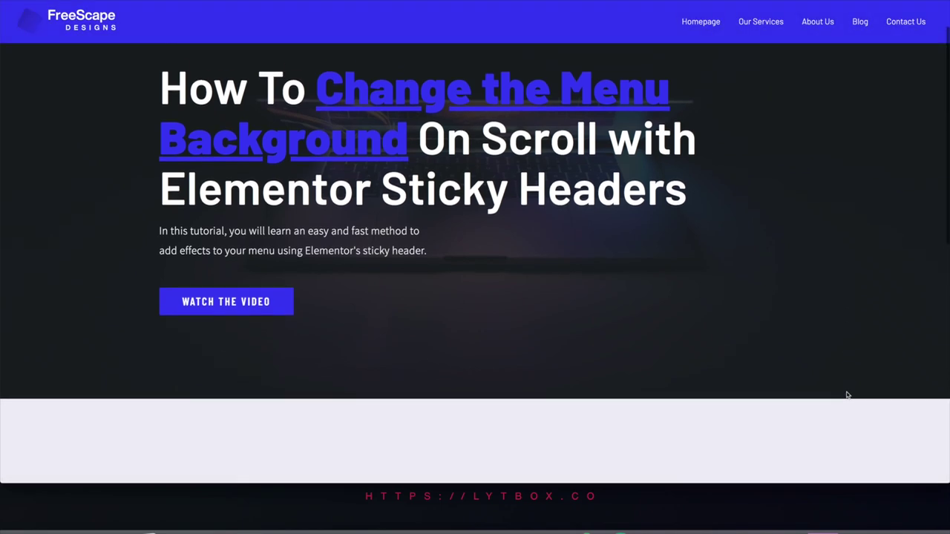
pyautogui.scroll(-4, 847, 395)
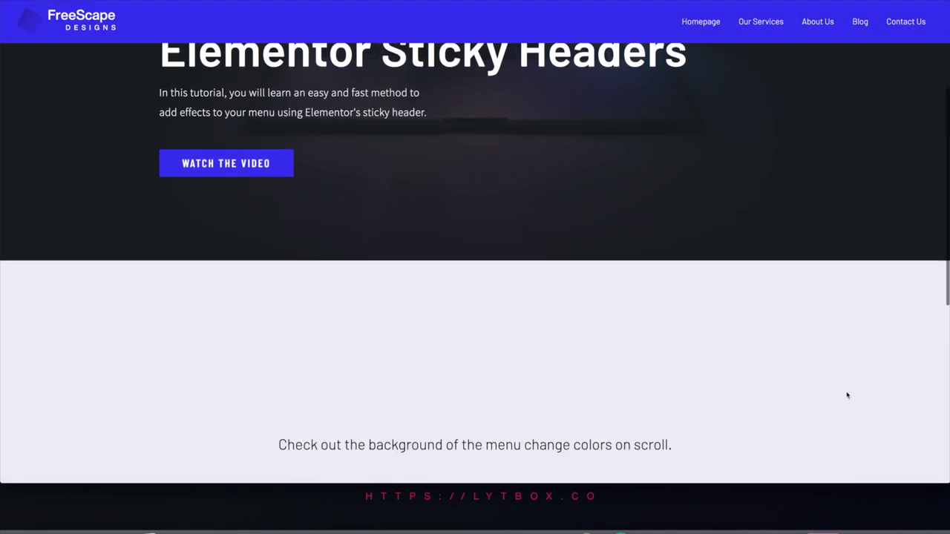
# Open the Theme Builder templates list from the WordPress Templates menu
pyautogui.scroll(5, 846, 395)
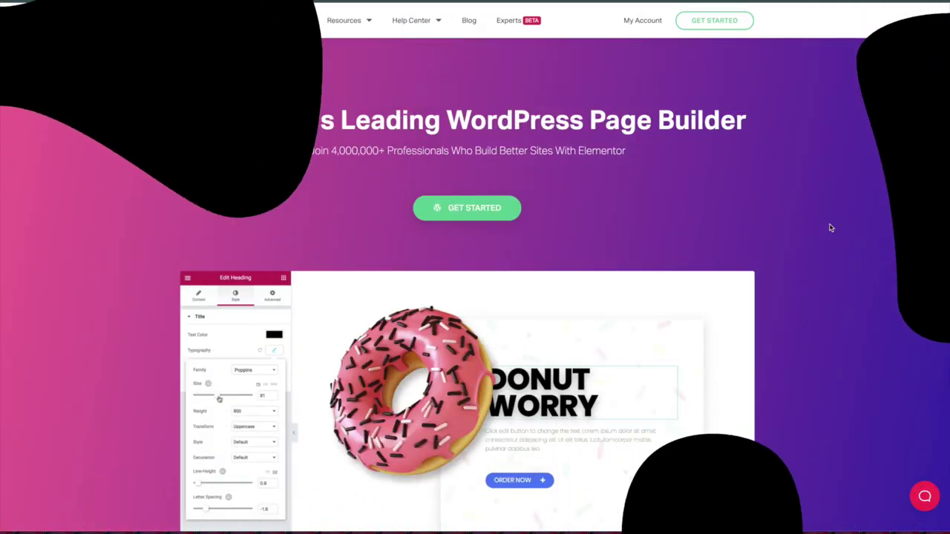
pyautogui.scroll(-3, 831, 228)
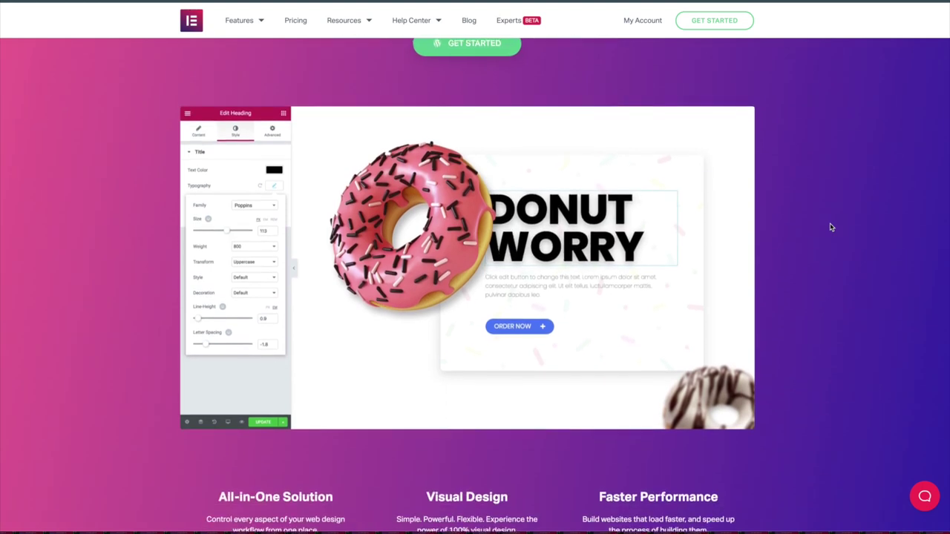
pyautogui.scroll(-5, 832, 228)
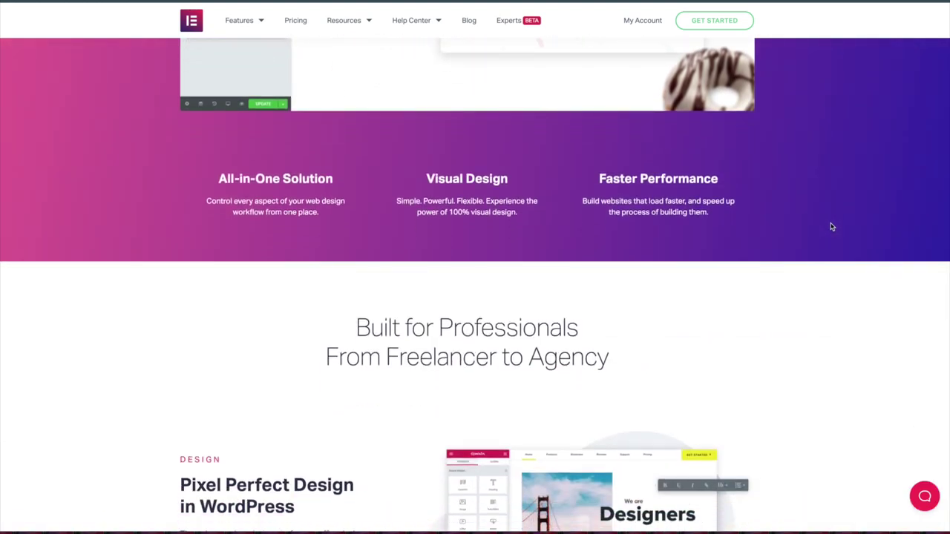
pyautogui.scroll(-4, 832, 228)
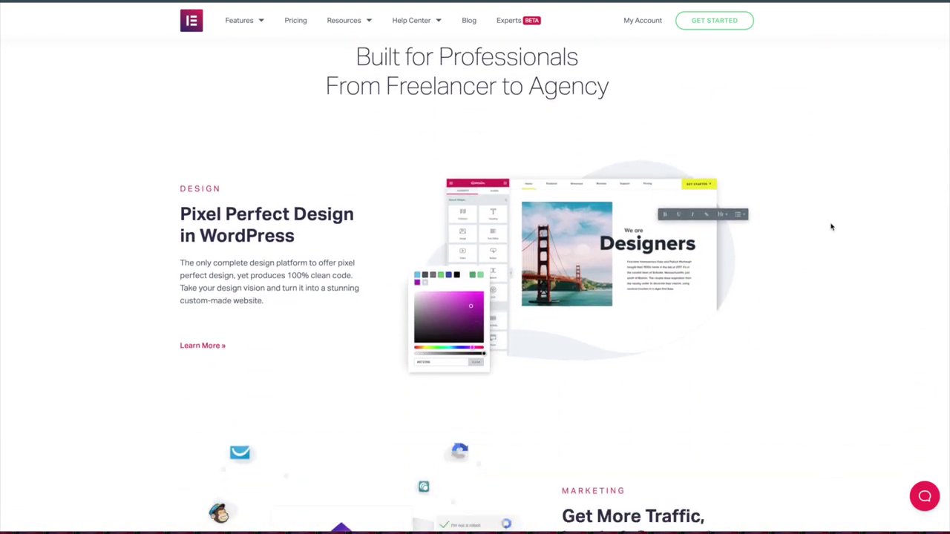
pyautogui.scroll(-1, 831, 226)
pyautogui.scroll(-5, 831, 226)
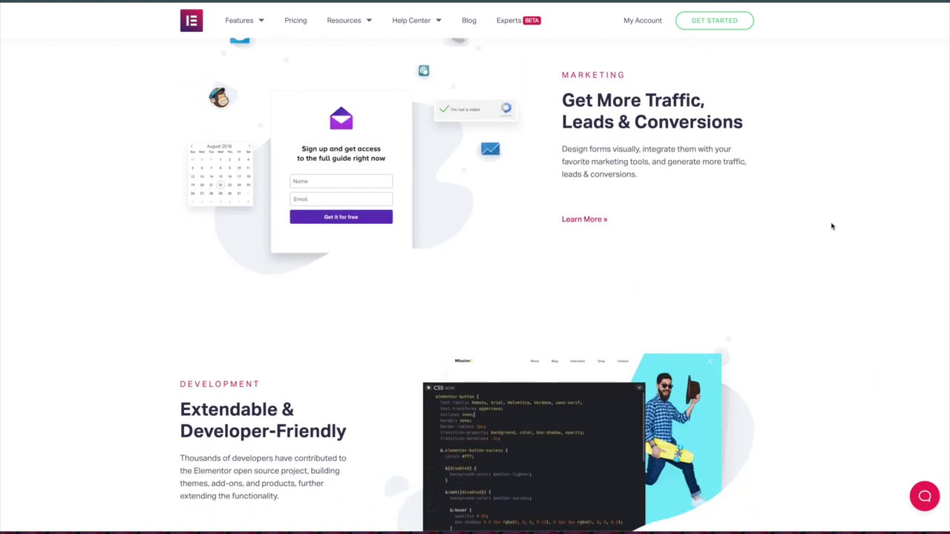
pyautogui.scroll(-5, 831, 226)
pyautogui.scroll(-2, 831, 226)
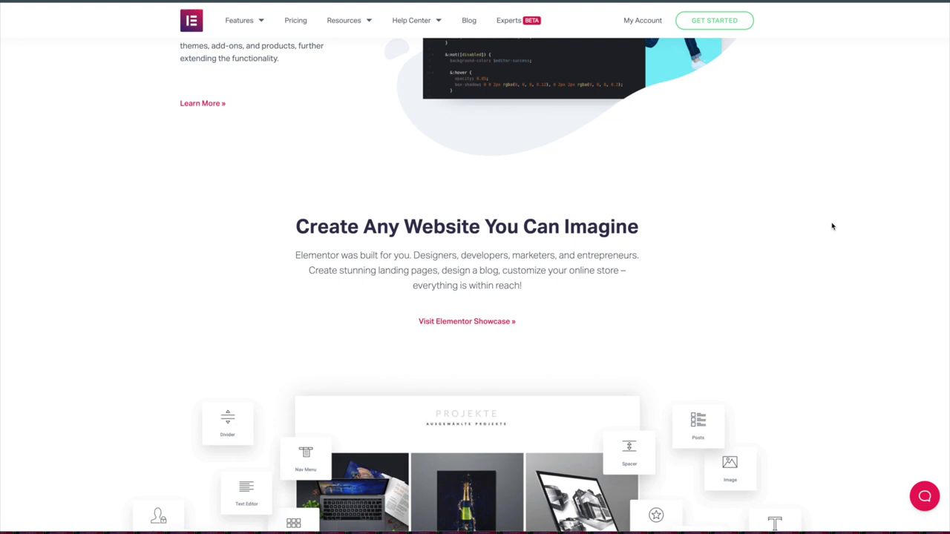
pyautogui.scroll(-7, 832, 227)
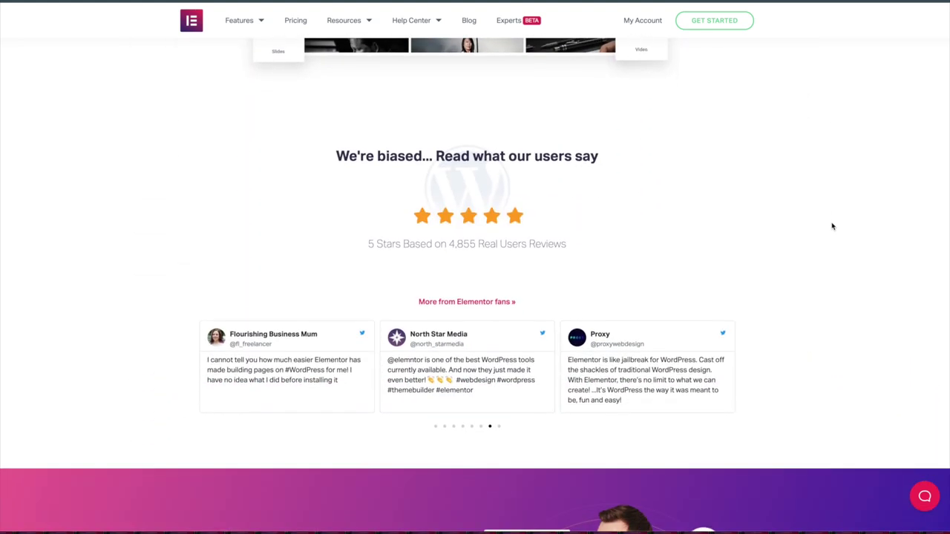
pyautogui.scroll(-5, 831, 226)
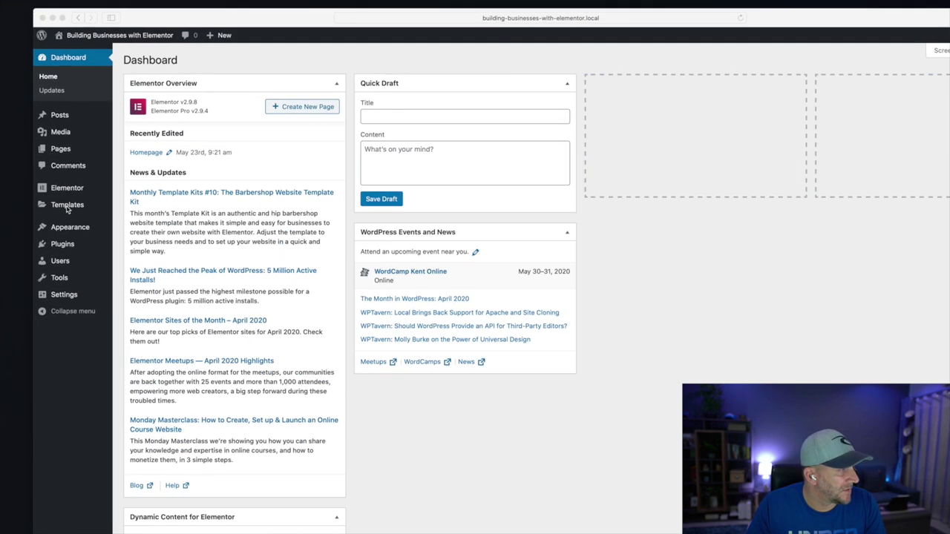
pyautogui.moveTo(77, 177)
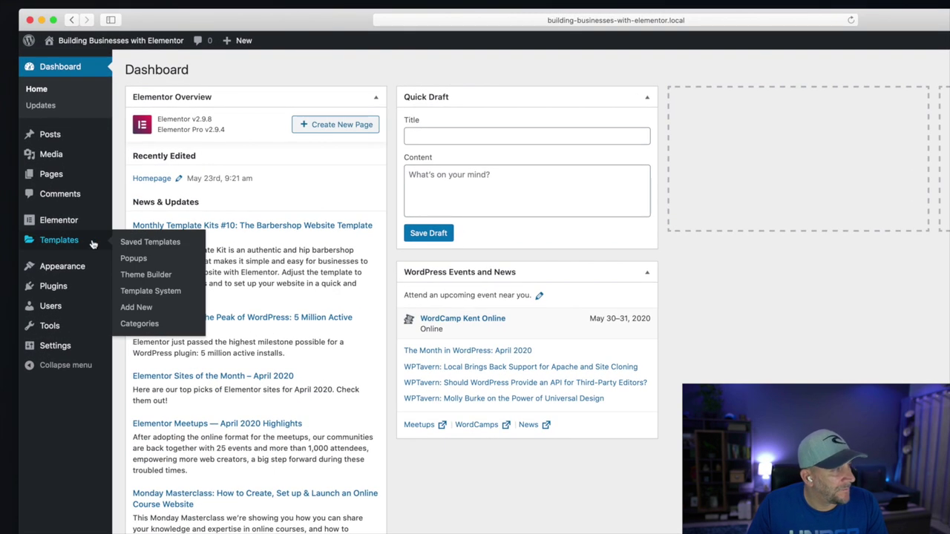
pyautogui.click(129, 275)
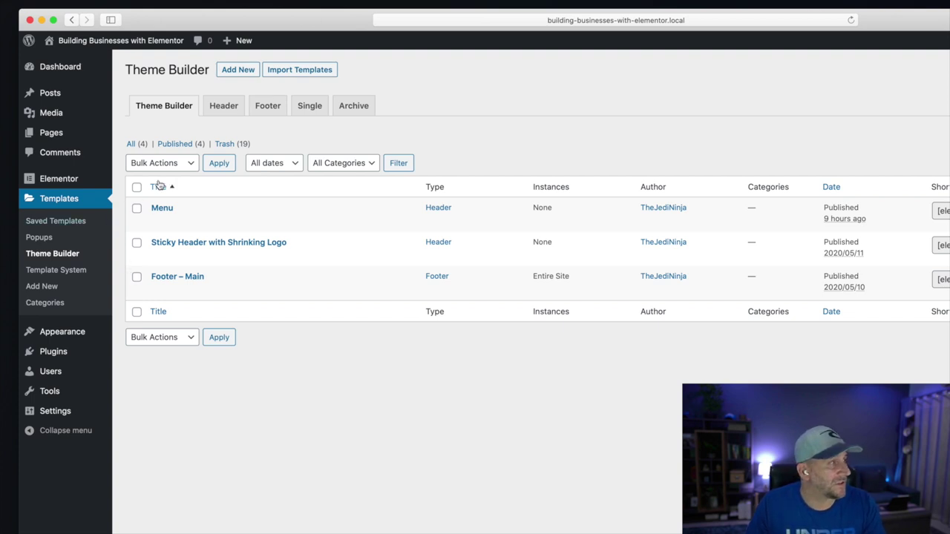
# Add a new Header template named 'Changing Background Menu' and create it
pyautogui.click(236, 71)
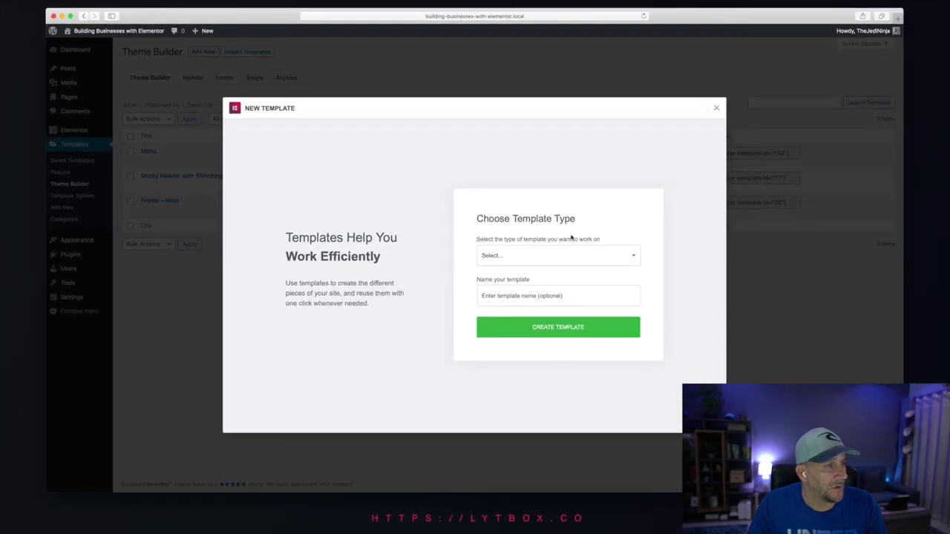
pyautogui.click(530, 252)
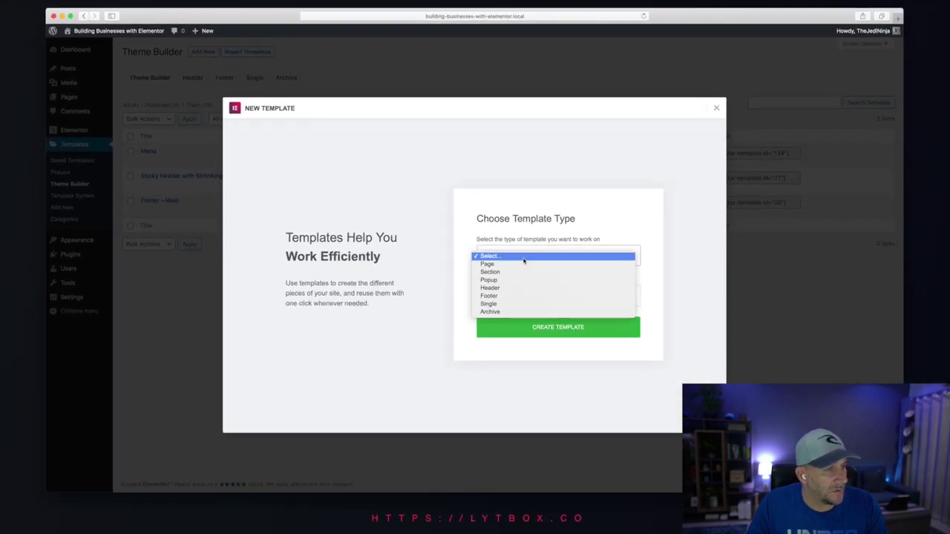
pyautogui.click(515, 290)
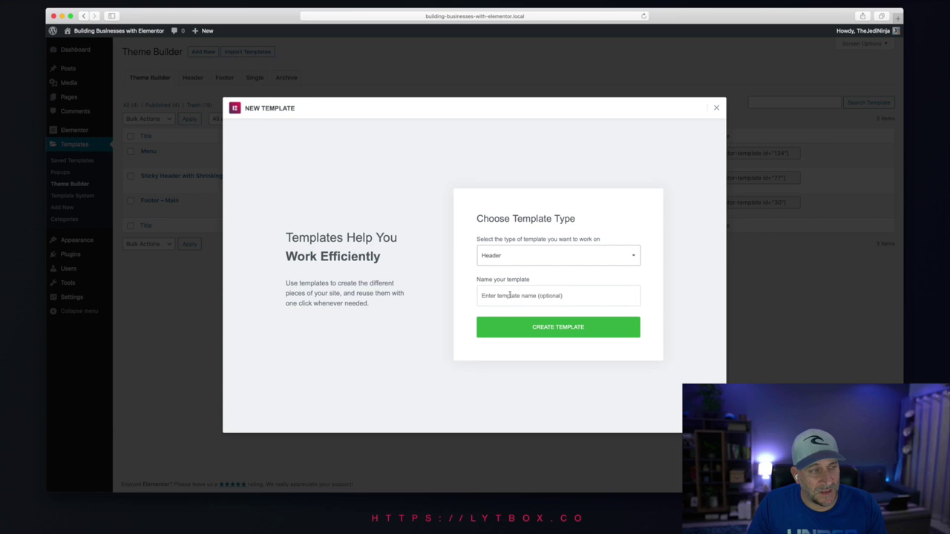
pyautogui.click(509, 296)
pyautogui.write('Changing Background Menu')
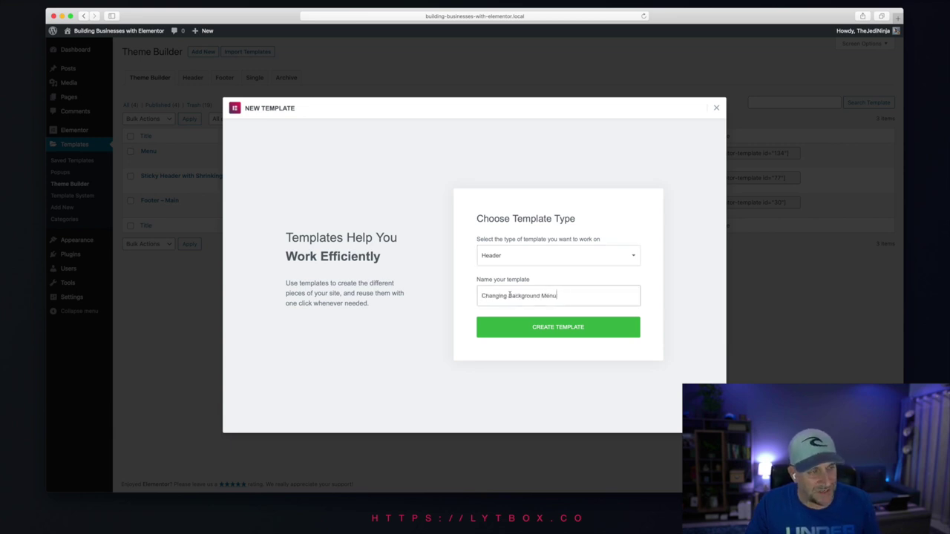
pyautogui.click(523, 331)
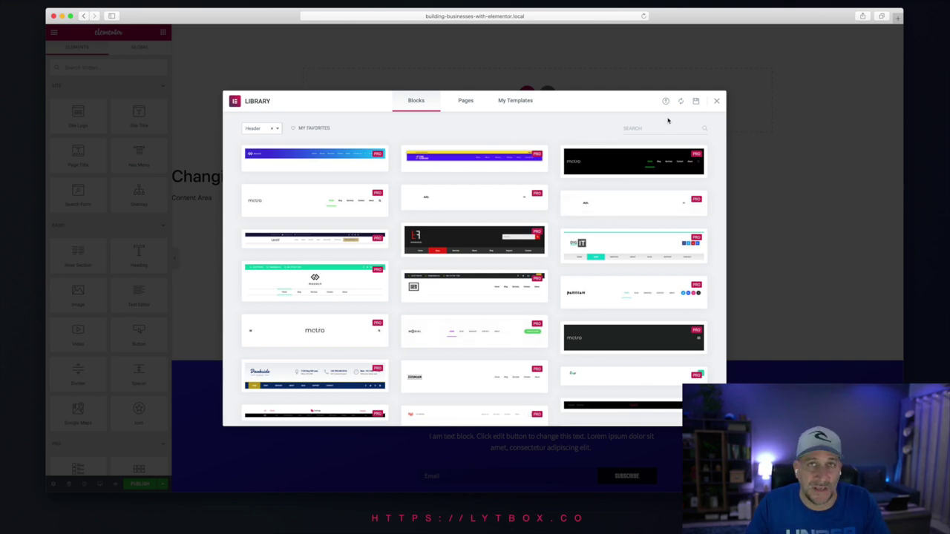
# Dismiss the template library and insert a new two-column section into the header
pyautogui.click(717, 102)
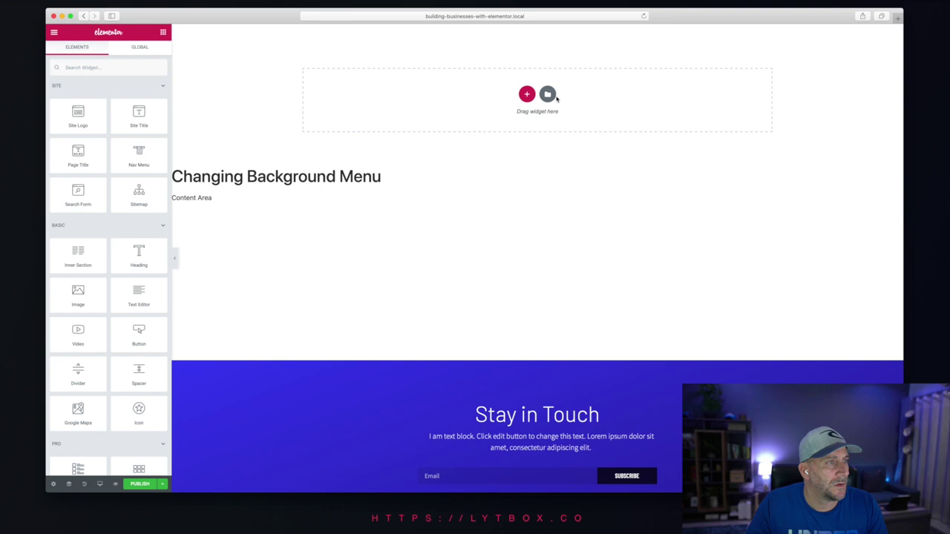
pyautogui.click(527, 94)
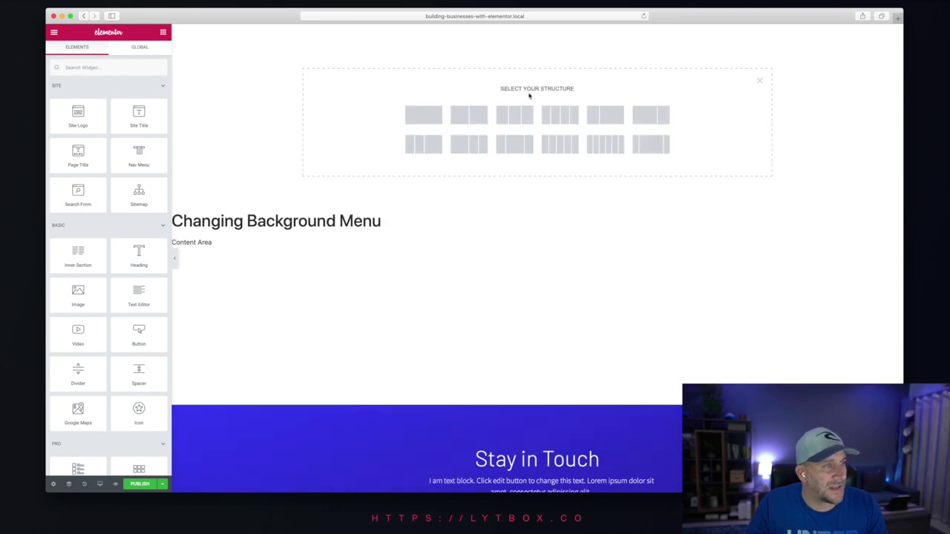
pyautogui.click(468, 116)
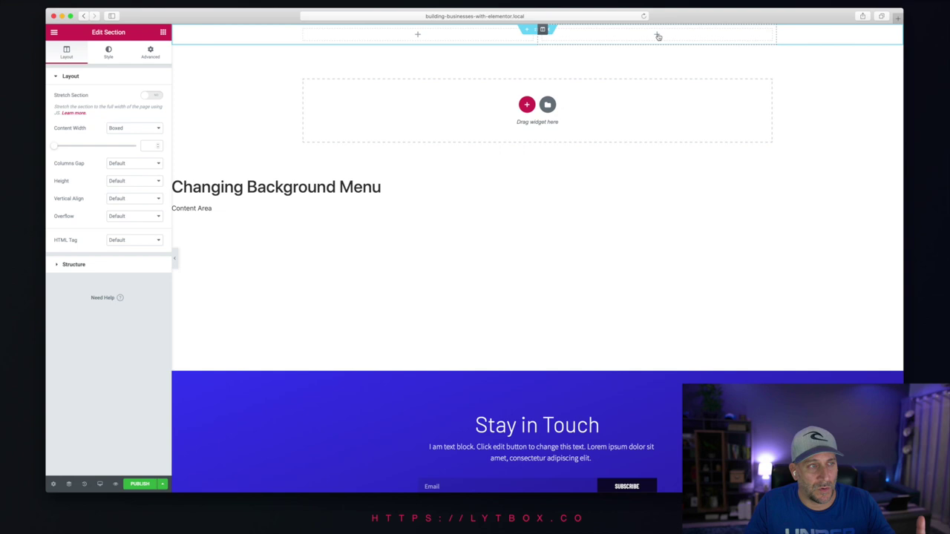
# Place an Image widget showing free_light_logo in the left column and a Nav Menu widget in the right
pyautogui.click(418, 35)
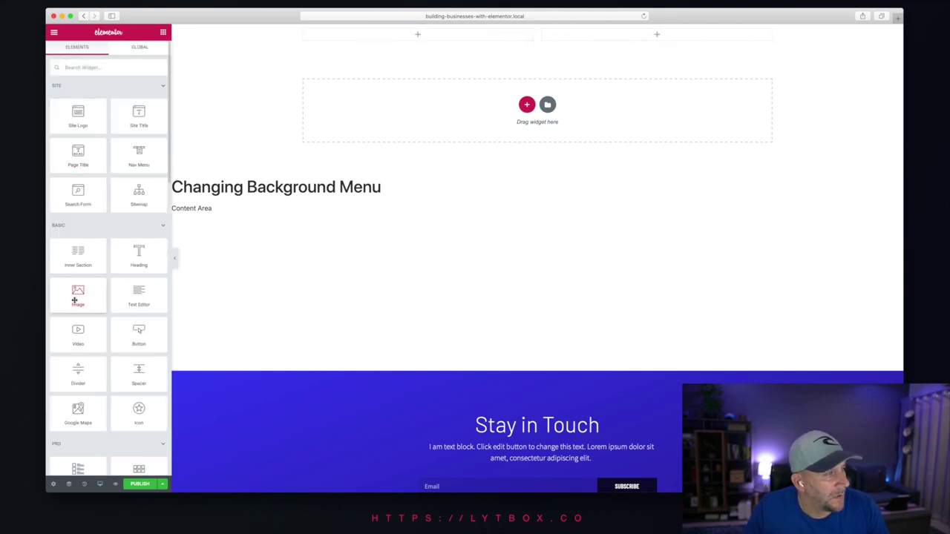
pyautogui.moveTo(78, 291); pyautogui.dragTo(419, 33)
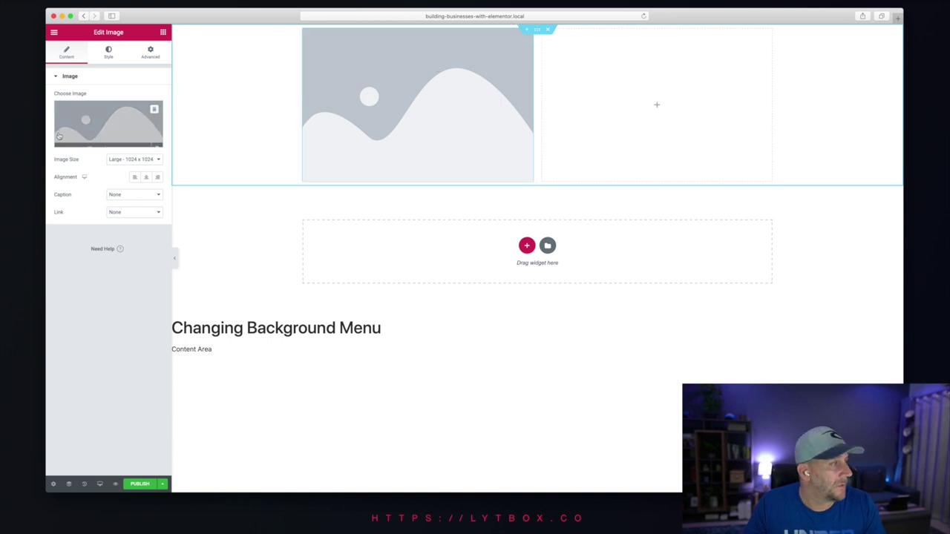
pyautogui.click(108, 124)
pyautogui.click(400, 143)
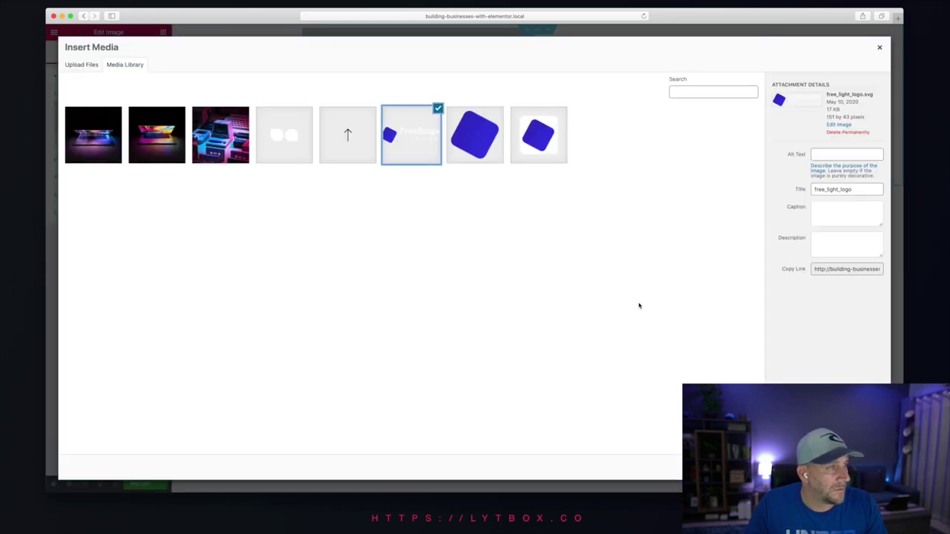
pyautogui.click(854, 467)
pyautogui.click(654, 36)
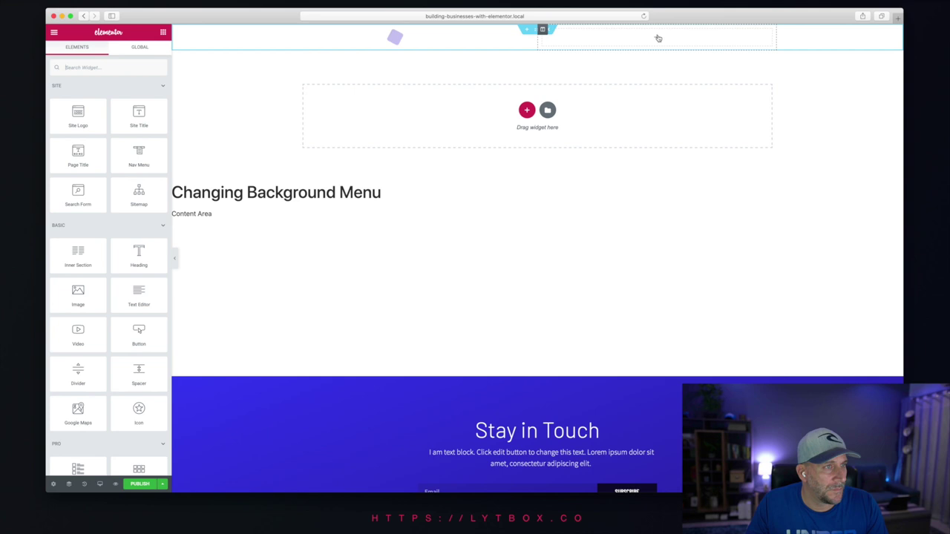
pyautogui.moveTo(138, 157); pyautogui.dragTo(651, 72)
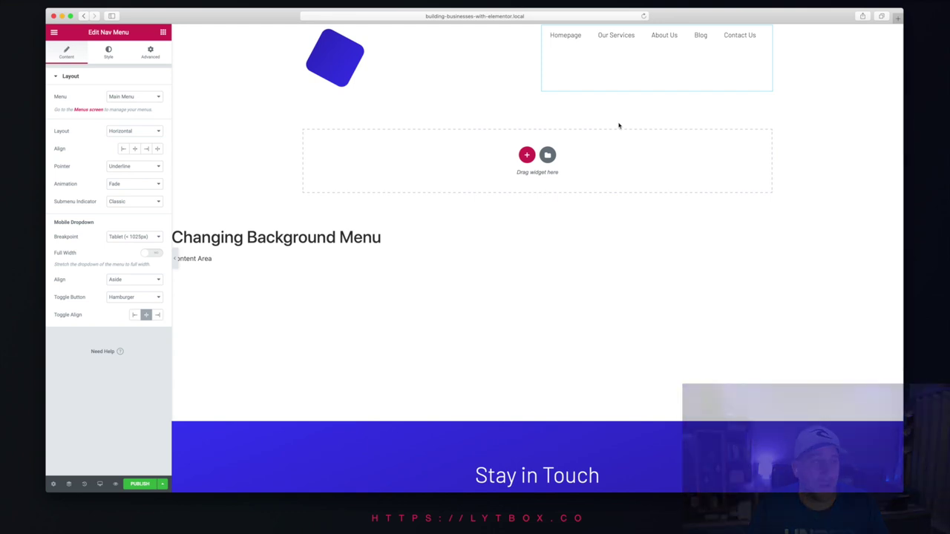
# Set the menu text letter spacing to 0.5 and vertically centre the logo column
pyautogui.click(334, 57)
pyautogui.click(108, 52)
pyautogui.hotkey('ctrl', 'z')
pyautogui.hotkey('ctrl', 'z')
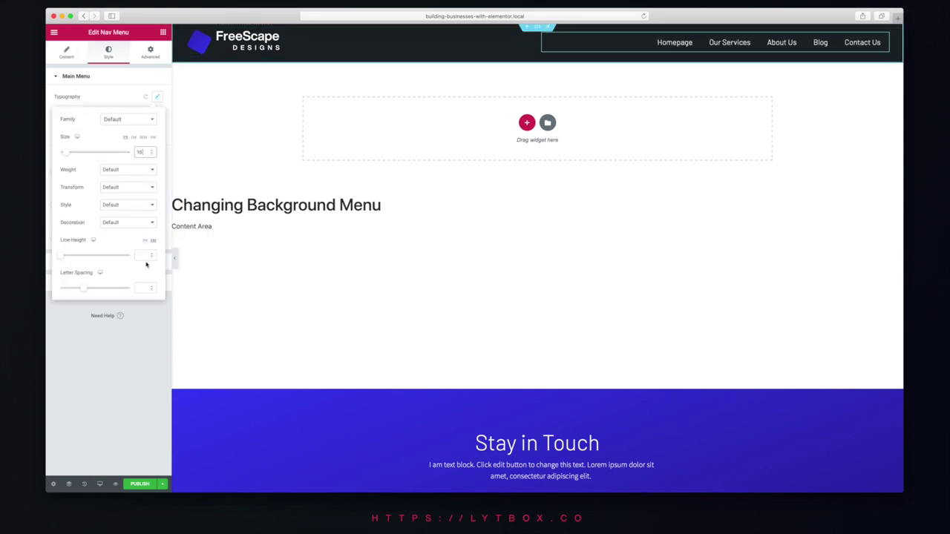
pyautogui.click(141, 288)
pyautogui.write('0.5')
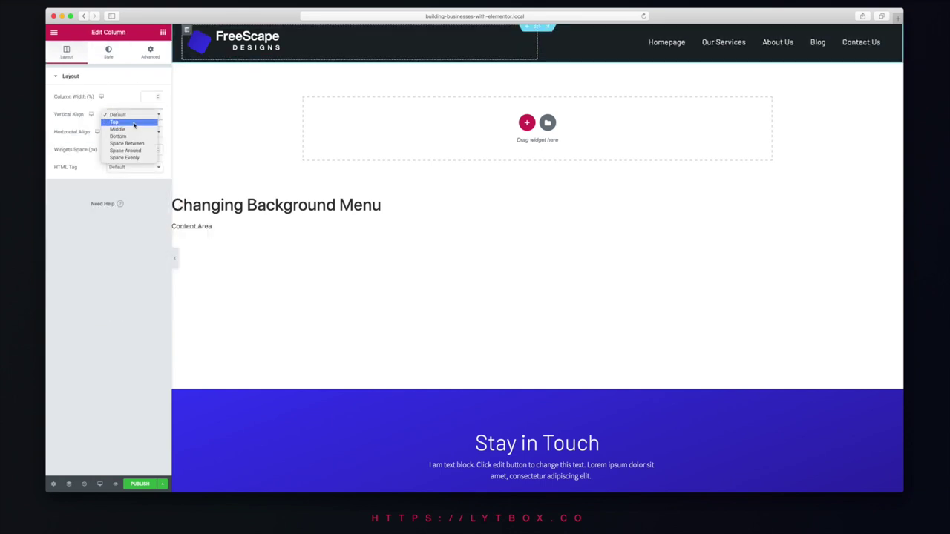
pyautogui.click(117, 122)
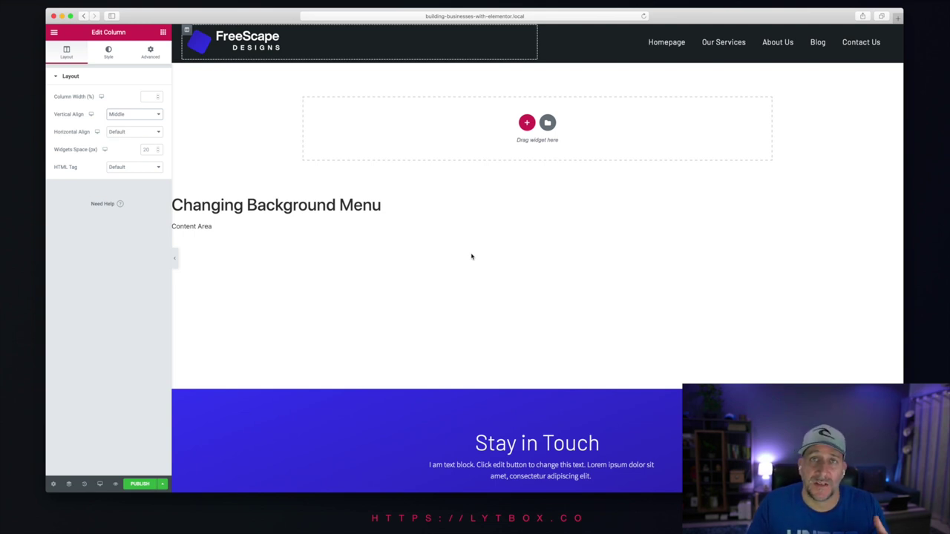
pyautogui.moveTo(544, 71)
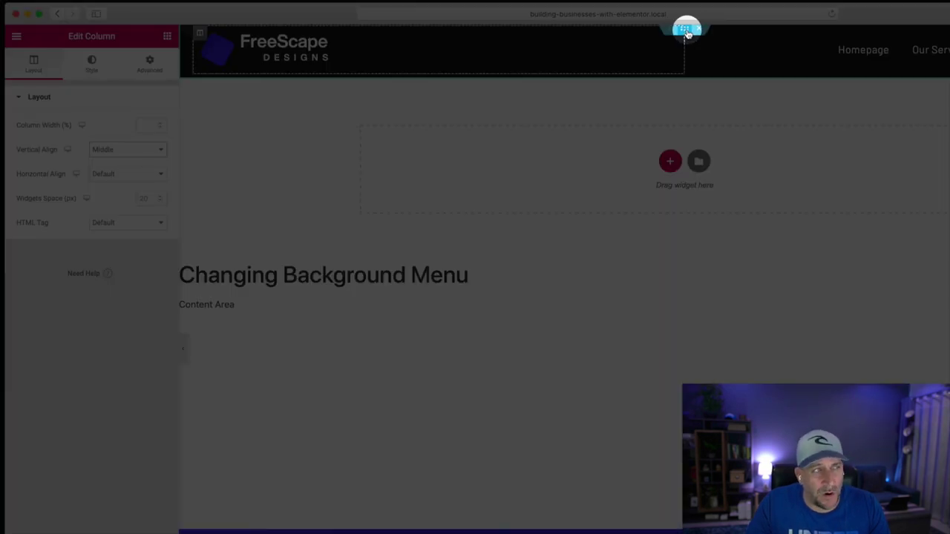
pyautogui.click(687, 31)
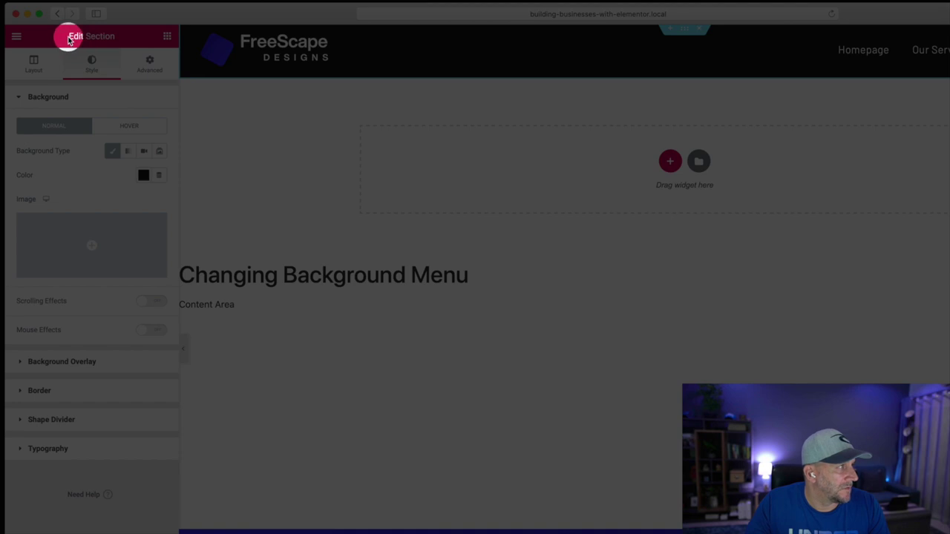
pyautogui.moveTo(70, 35); pyautogui.dragTo(116, 36)
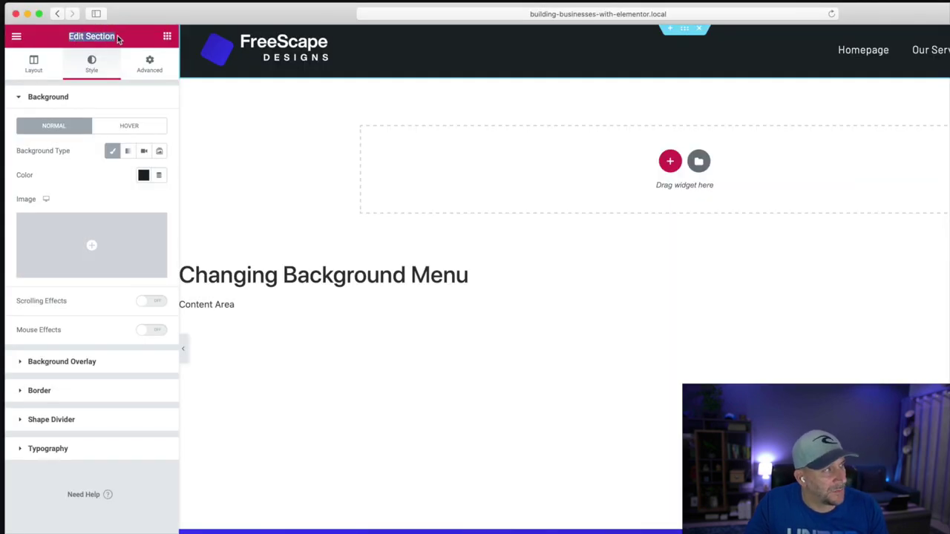
pyautogui.click(167, 37)
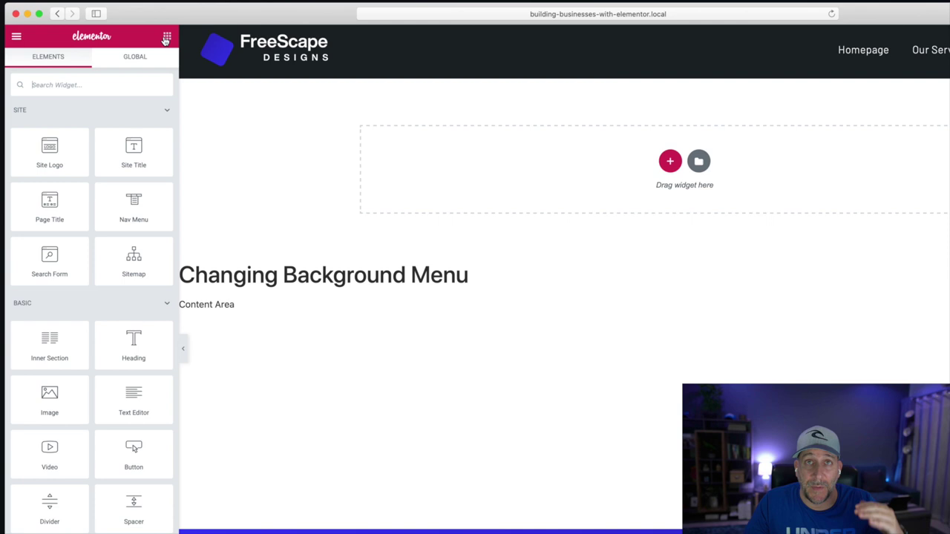
pyautogui.scroll(-2, 301, 336)
pyautogui.scroll(2, 301, 336)
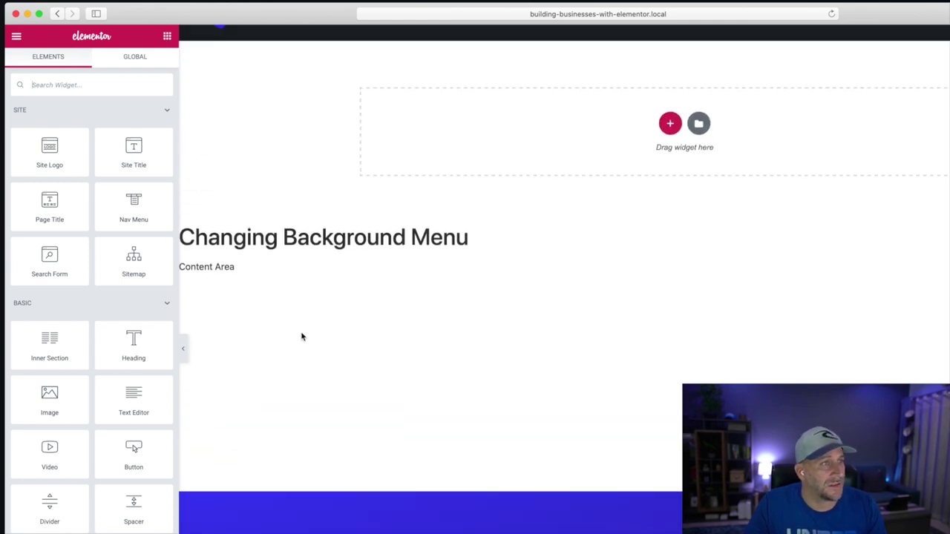
pyautogui.scroll(-3, 301, 336)
pyautogui.scroll(3, 303, 334)
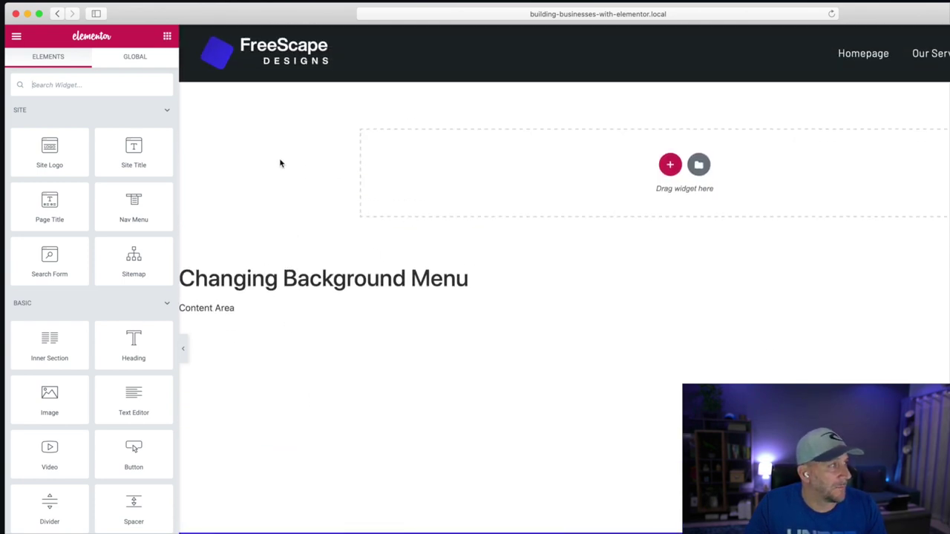
pyautogui.click(240, 72)
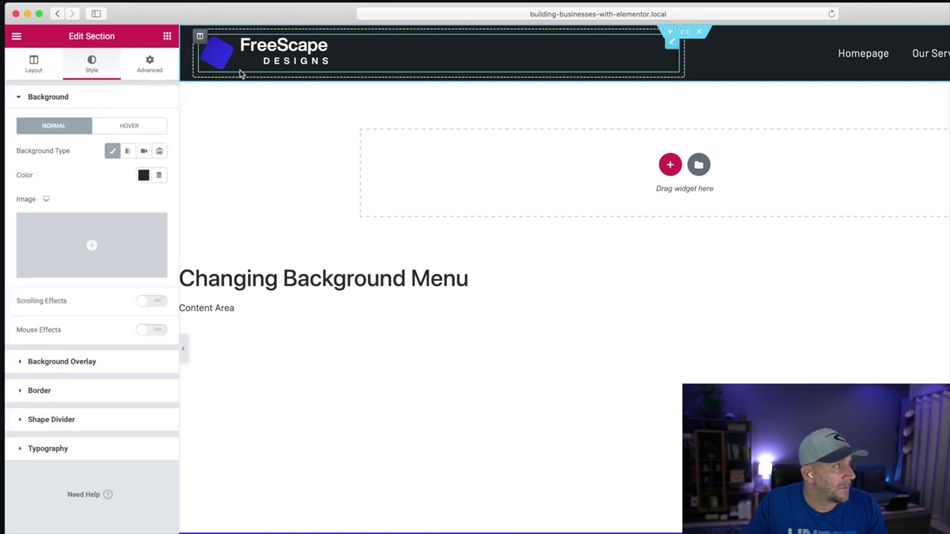
# Set the header section's Motion Effects Sticky option to Top
pyautogui.click(141, 71)
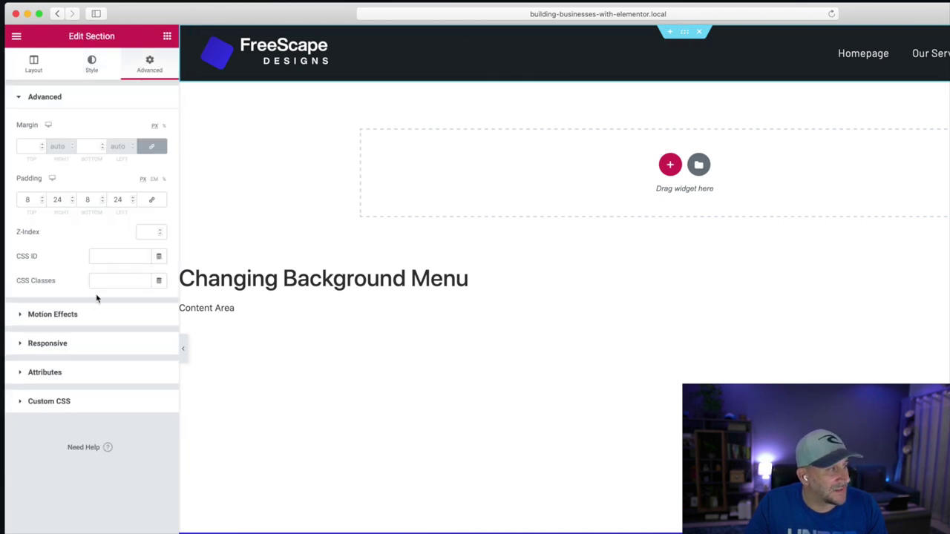
pyautogui.click(79, 319)
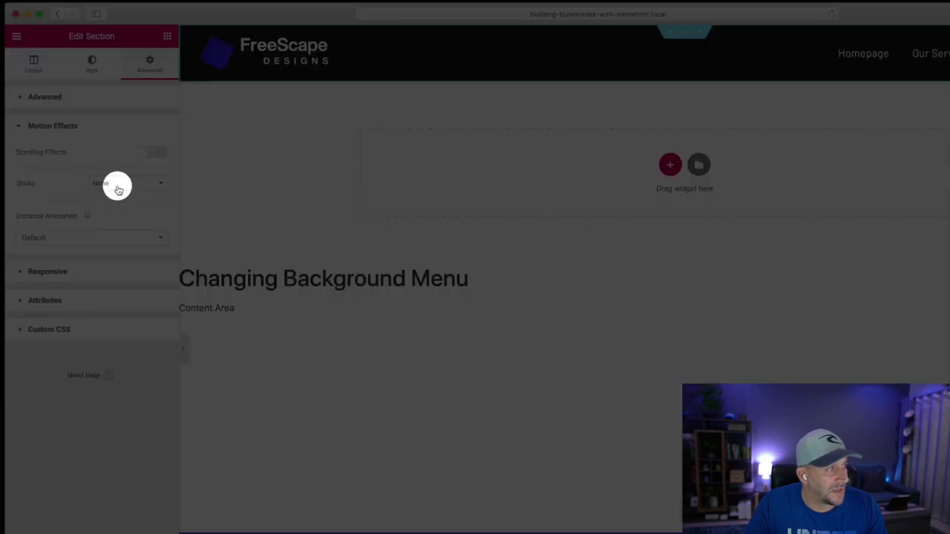
pyautogui.click(118, 190)
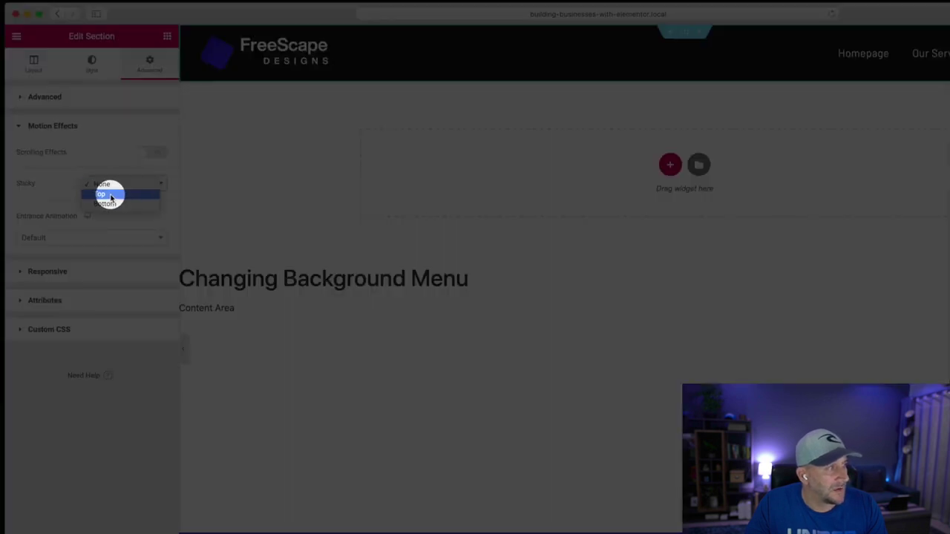
pyautogui.click(110, 193)
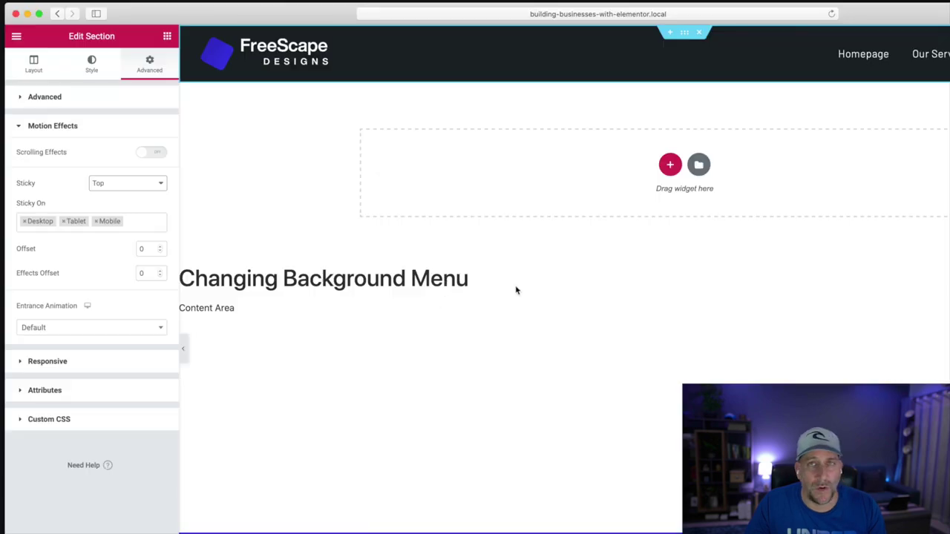
pyautogui.scroll(-5, 519, 289)
pyautogui.scroll(4, 442, 217)
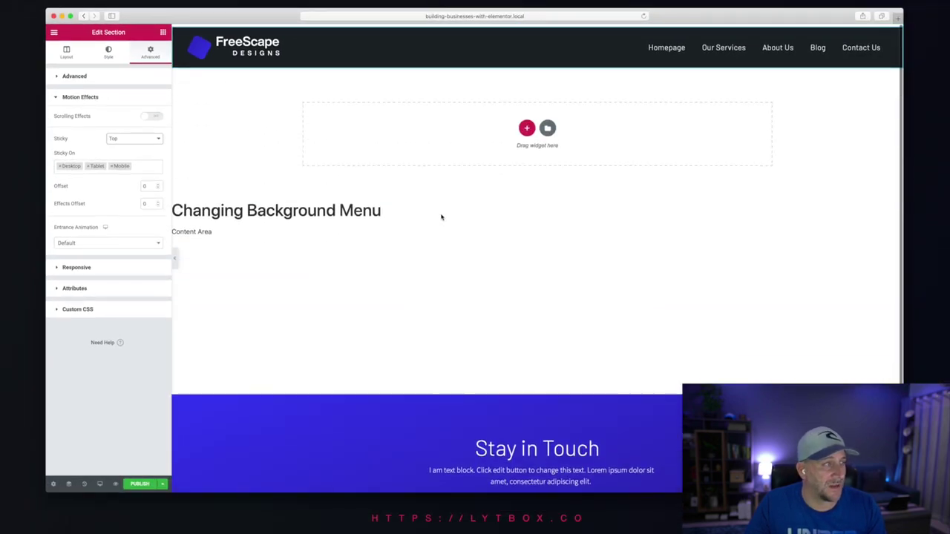
pyautogui.scroll(-3, 442, 217)
pyautogui.scroll(3, 441, 217)
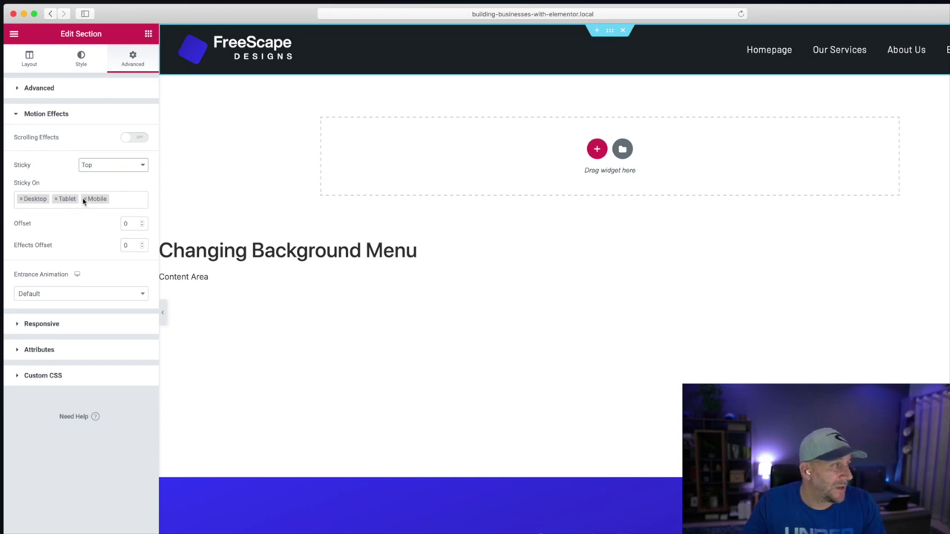
# Keep Mobile among the sticky devices and set the Effects Offset to 100
pyautogui.click(85, 199)
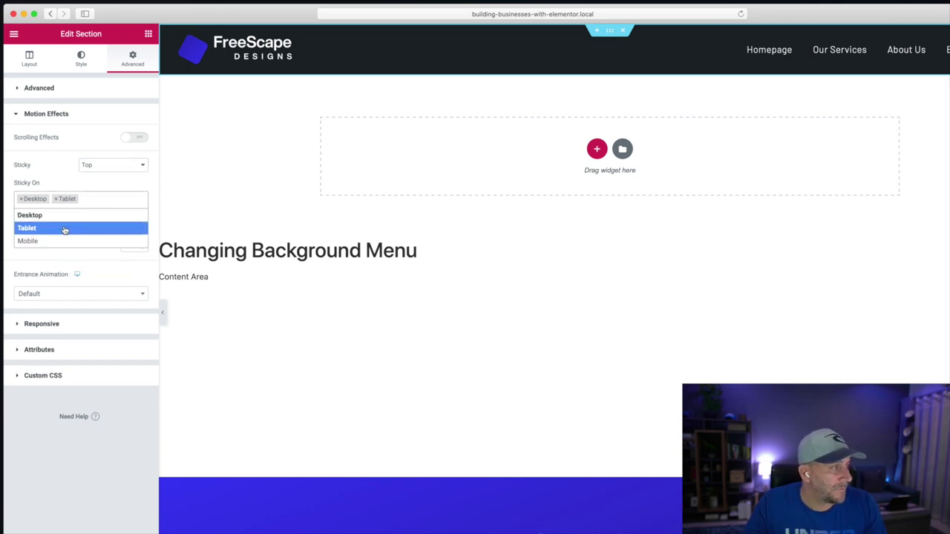
pyautogui.click(59, 240)
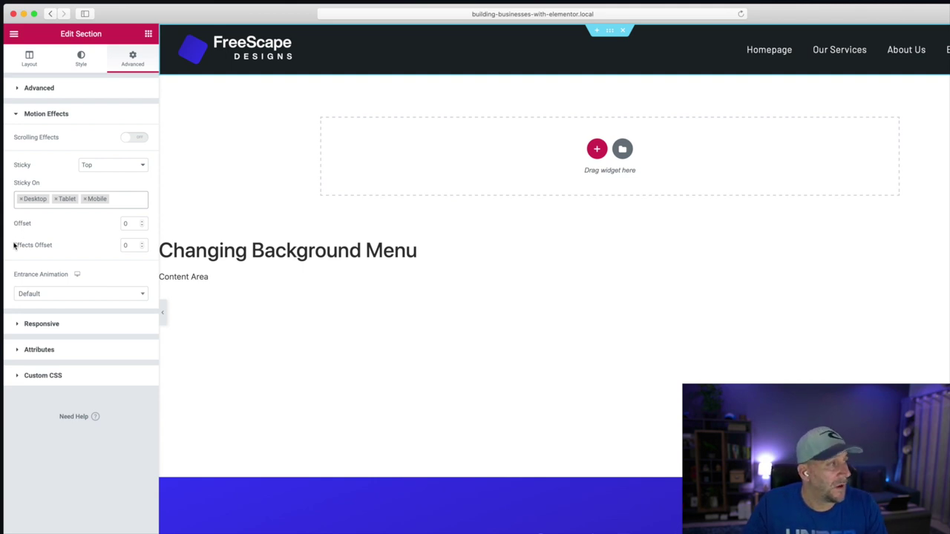
pyautogui.moveTo(14, 246); pyautogui.dragTo(54, 245)
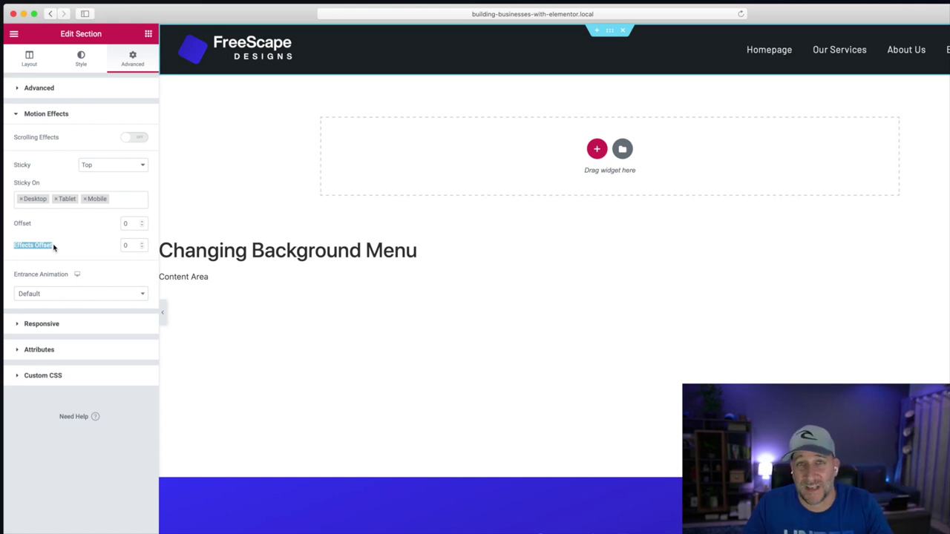
pyautogui.doubleClick(132, 245)
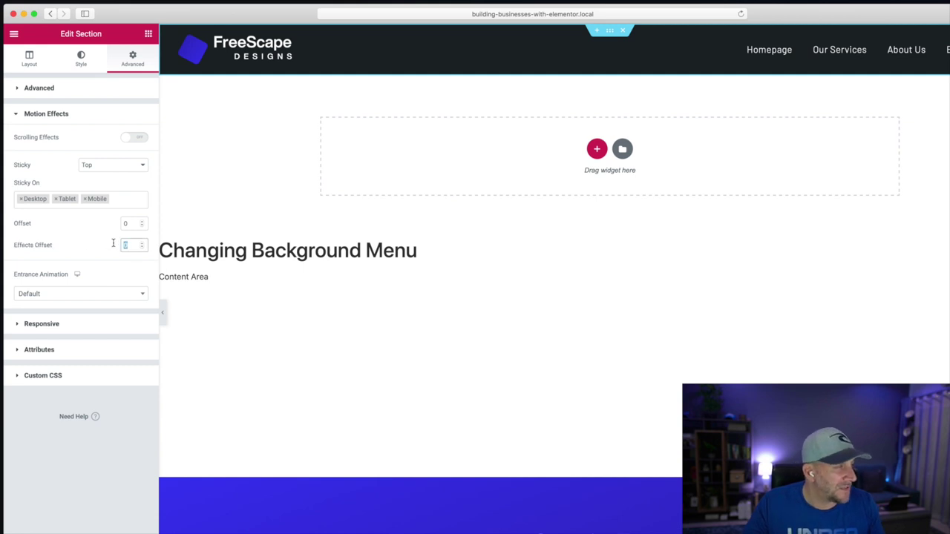
pyautogui.write('100')
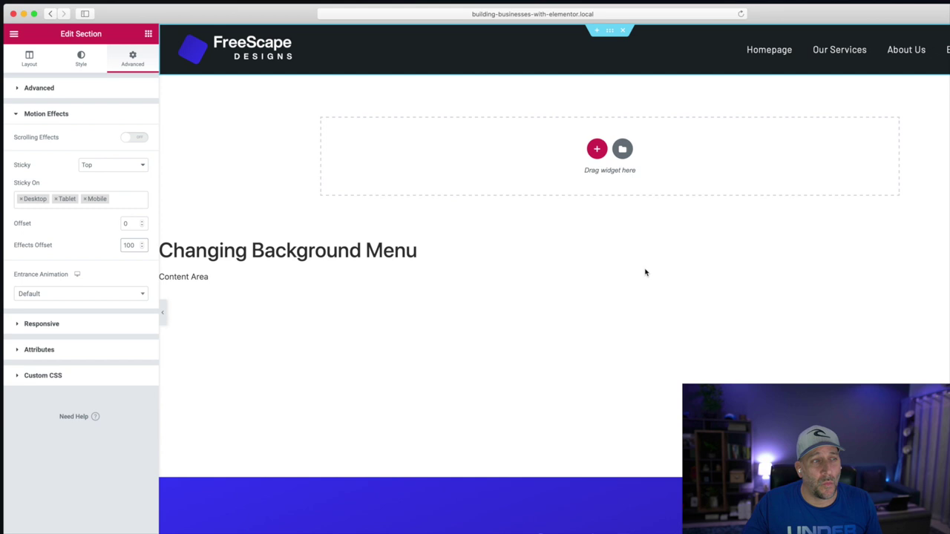
pyautogui.scroll(-5, 645, 272)
pyautogui.scroll(5, 644, 273)
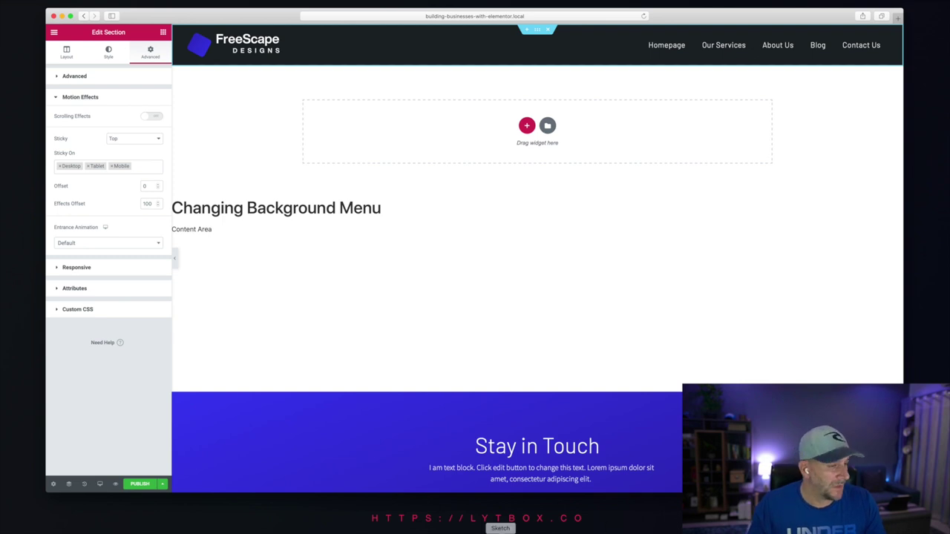
# In sticky_menu.css, select the scroll-effect CSS block on lines 71–83
pyautogui.press('super+Tab')
pyautogui.click(466, 412)
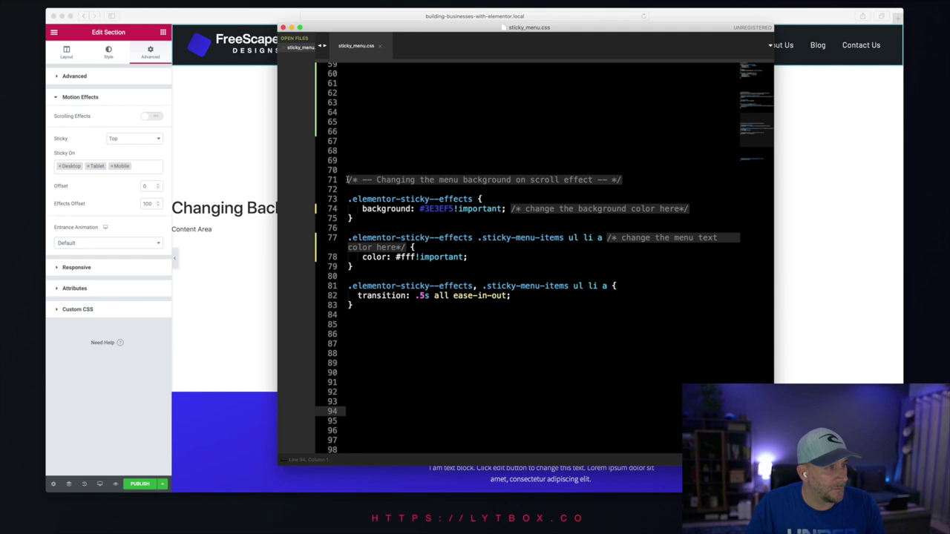
pyautogui.moveTo(348, 180); pyautogui.dragTo(350, 315)
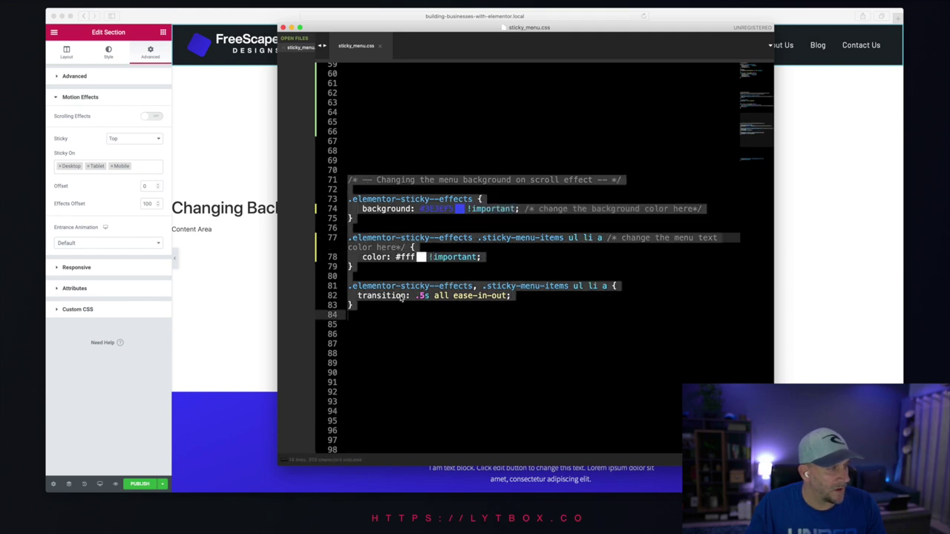
pyautogui.rightClick(401, 299)
# Copy the selected CSS and paste it into the header section's Custom CSS, then preview by scrolling
pyautogui.click(419, 321)
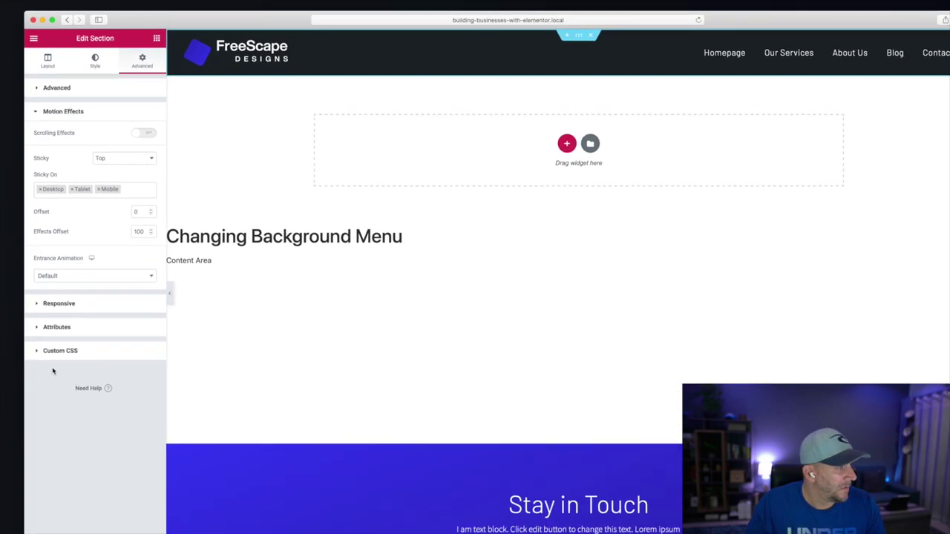
pyautogui.moveTo(65, 39); pyautogui.dragTo(121, 40)
pyautogui.click(46, 384)
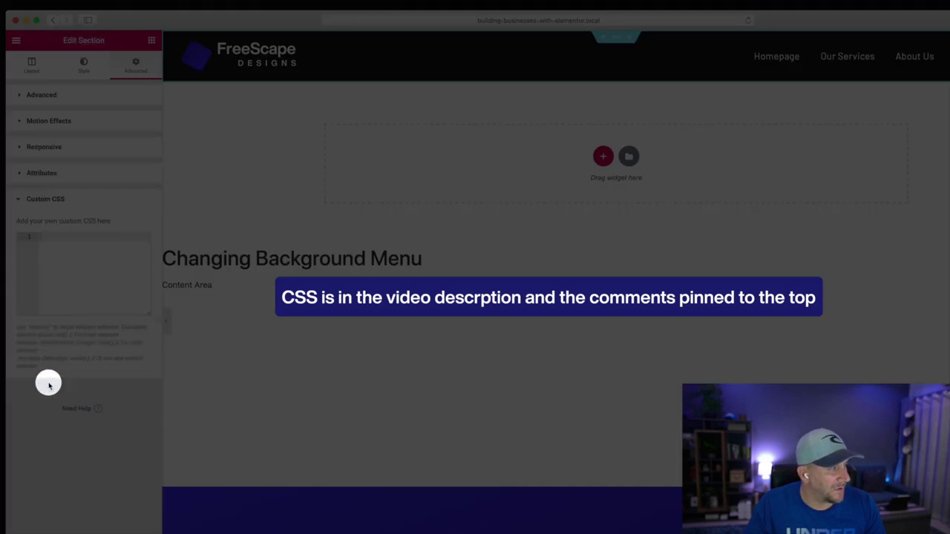
pyautogui.click(50, 237)
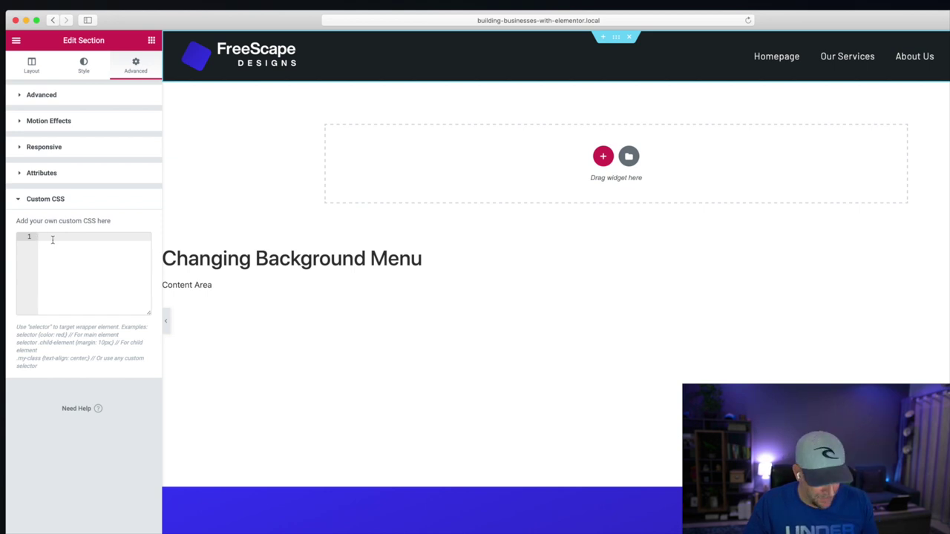
pyautogui.press('super+v')
pyautogui.scroll(-5, 496, 401)
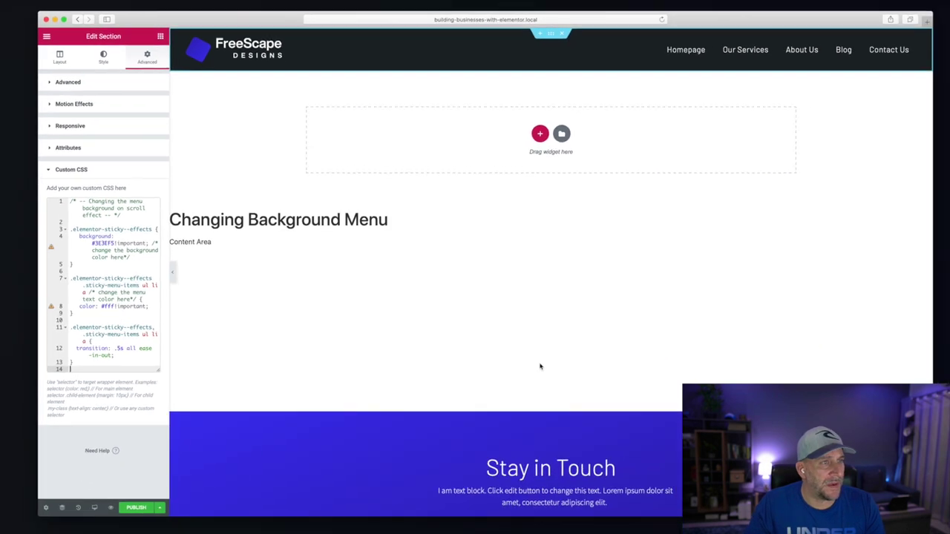
pyautogui.scroll(-2, 525, 351)
pyautogui.scroll(4, 525, 351)
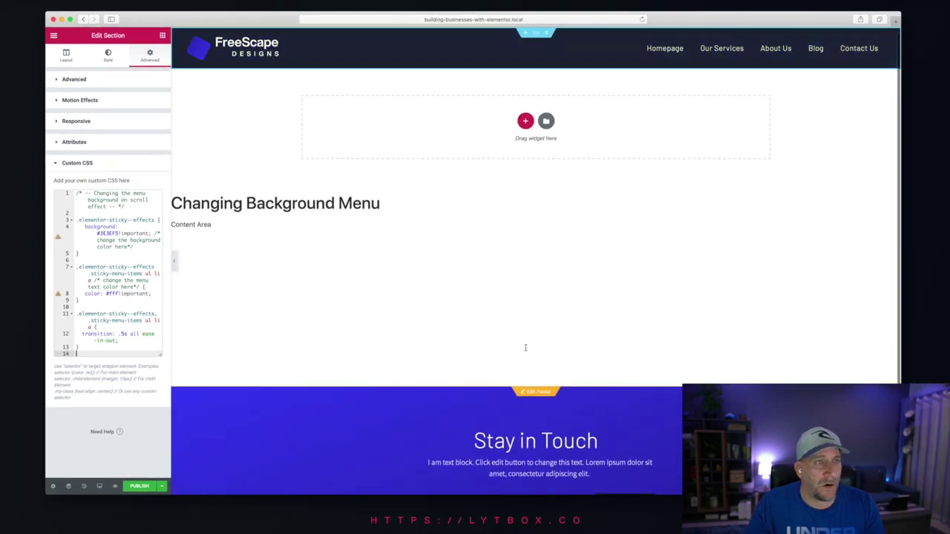
pyautogui.scroll(-3, 526, 350)
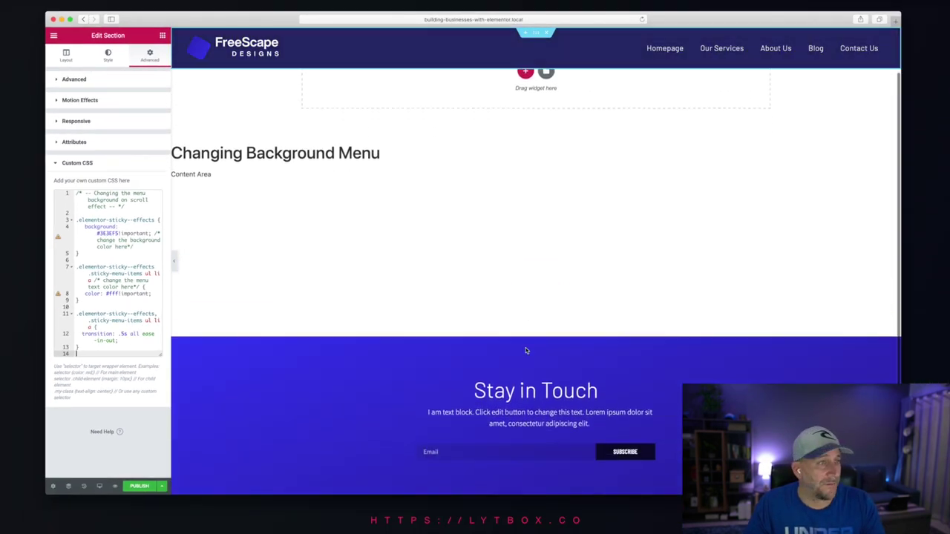
pyautogui.scroll(4, 526, 350)
pyautogui.scroll(-4, 526, 351)
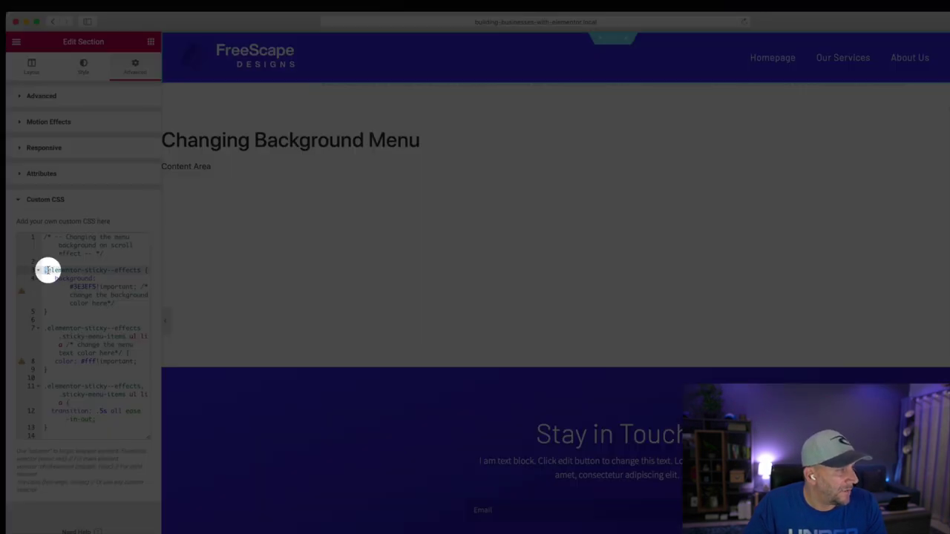
pyautogui.moveTo(46, 270); pyautogui.dragTo(103, 295)
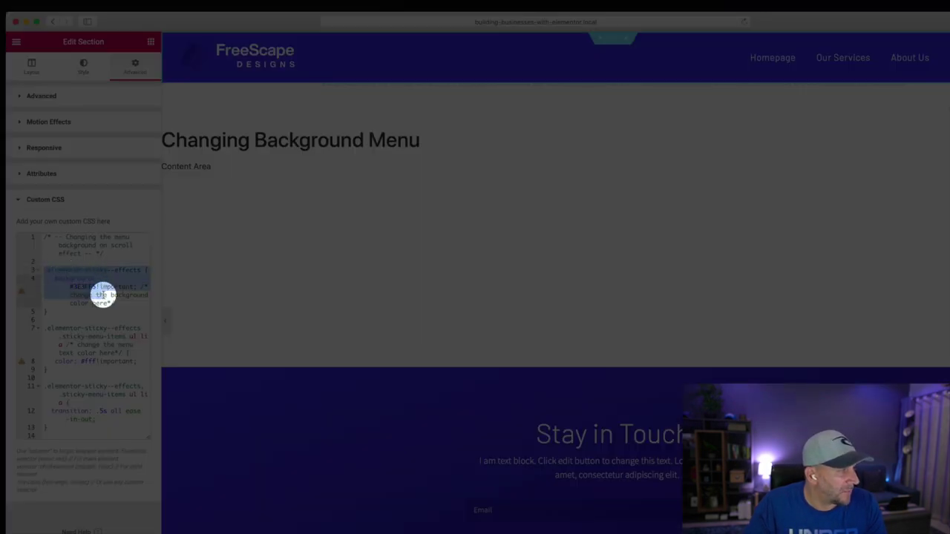
pyautogui.click(86, 294)
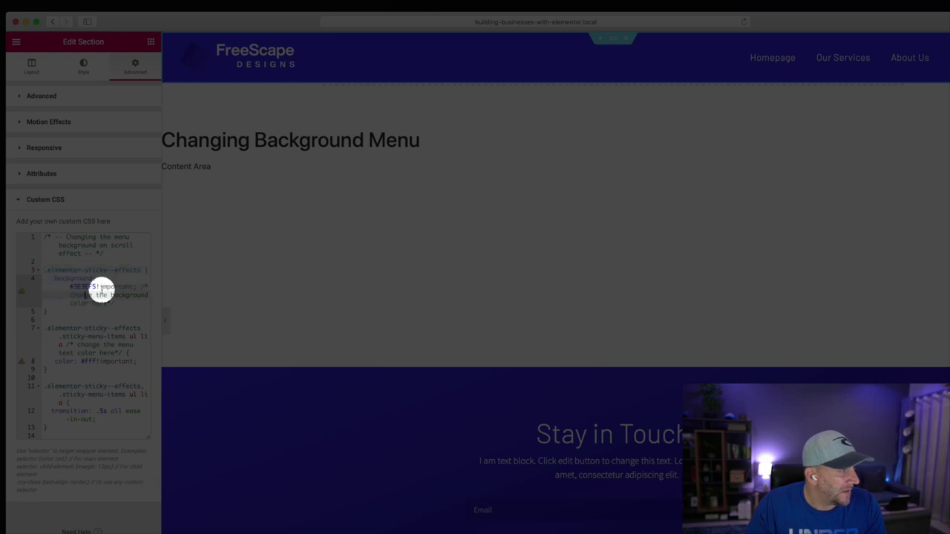
pyautogui.doubleClick(84, 295)
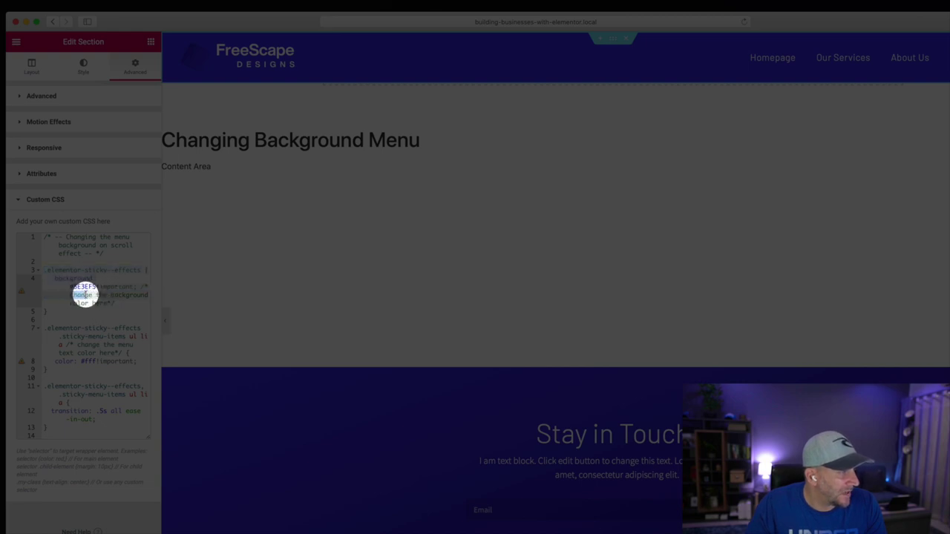
pyautogui.moveTo(84, 295); pyautogui.dragTo(115, 302)
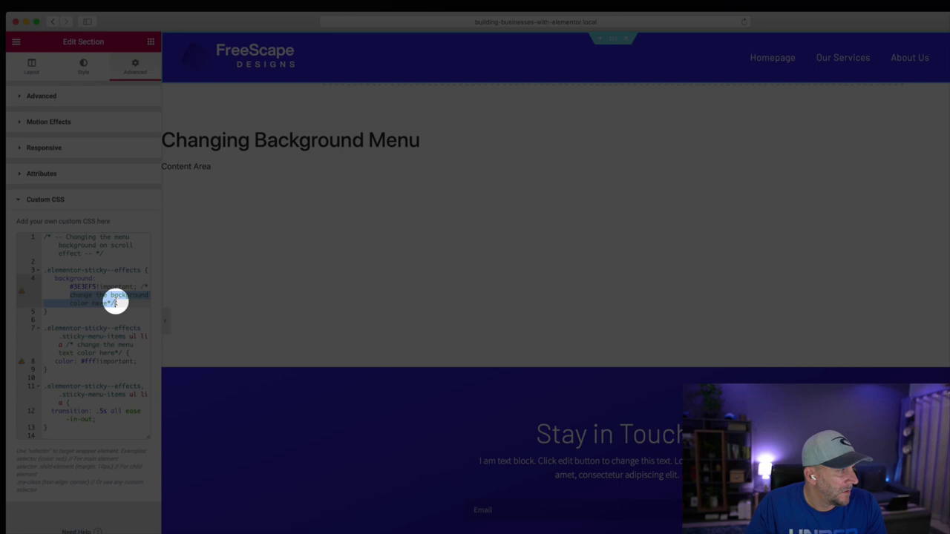
pyautogui.click(116, 301)
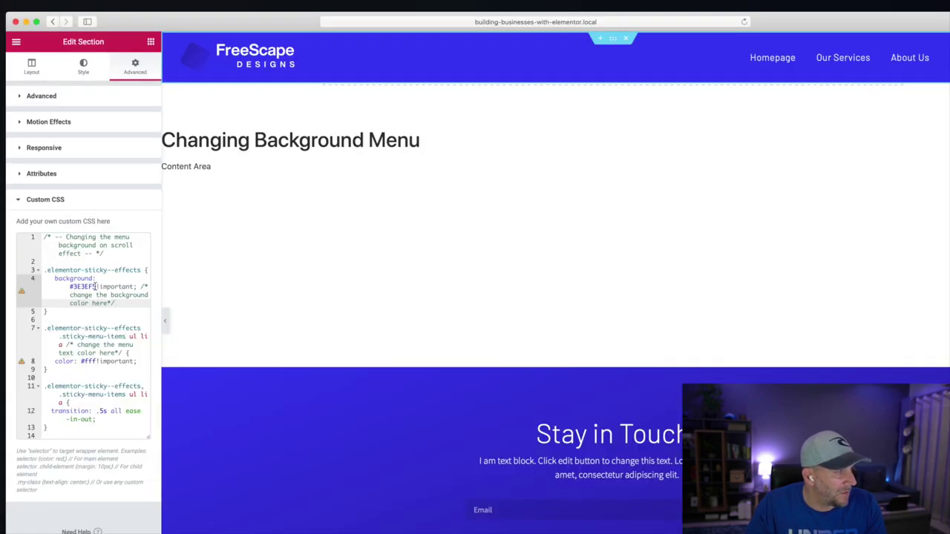
pyautogui.moveTo(96, 287); pyautogui.dragTo(71, 286)
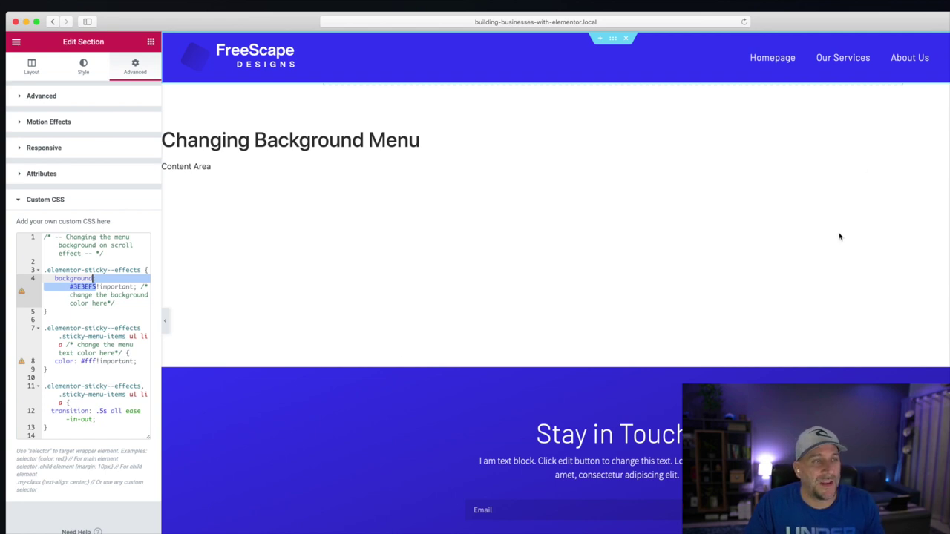
pyautogui.scroll(3, 840, 234)
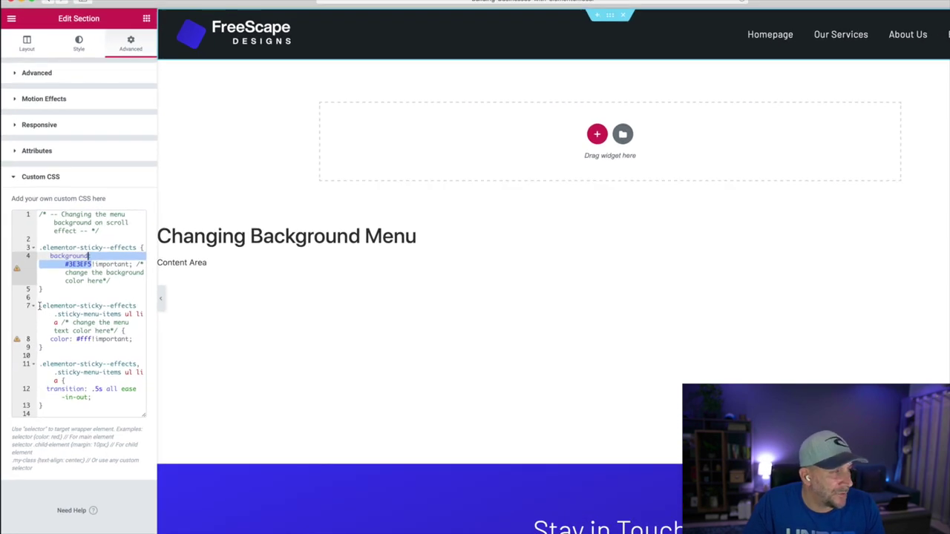
# Copy the sticky-menu-items class name from the section's custom CSS
pyautogui.moveTo(38, 306); pyautogui.dragTo(91, 354)
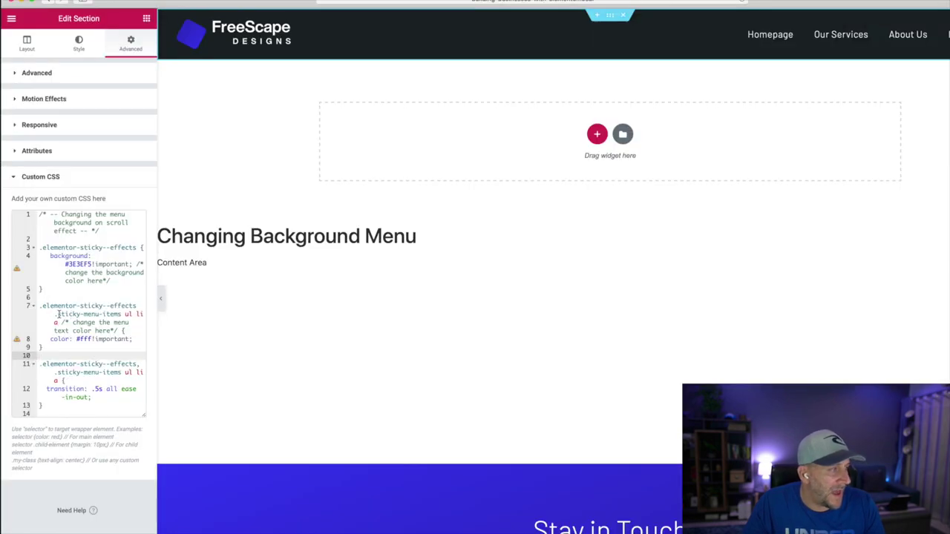
pyautogui.moveTo(58, 314); pyautogui.dragTo(121, 314)
pyautogui.rightClick(111, 317)
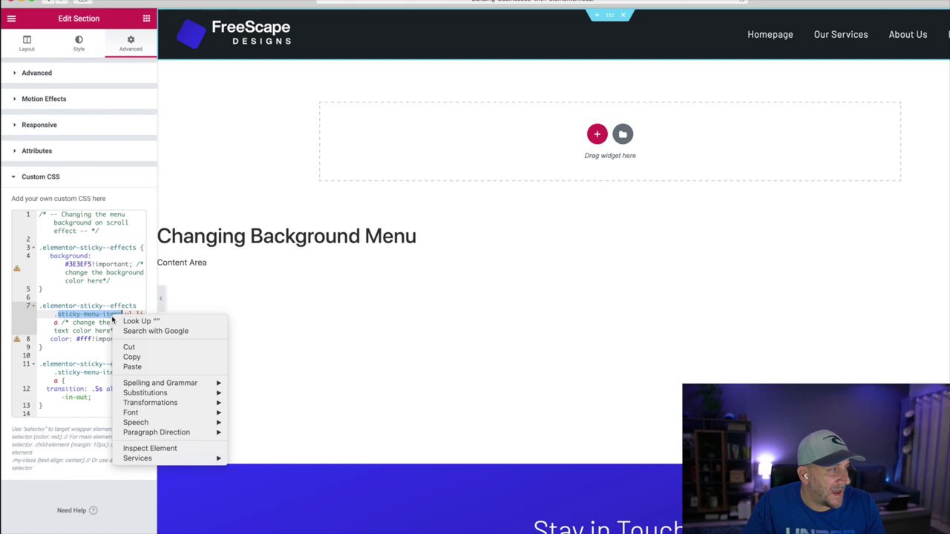
pyautogui.click(190, 355)
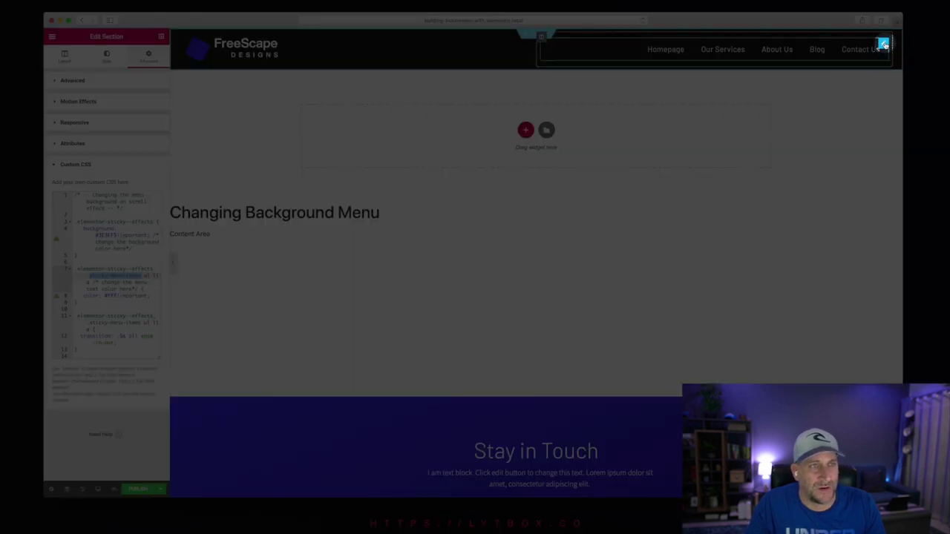
# Paste sticky-menu-items into the Nav Menu widget's CSS Classes field
pyautogui.click(883, 44)
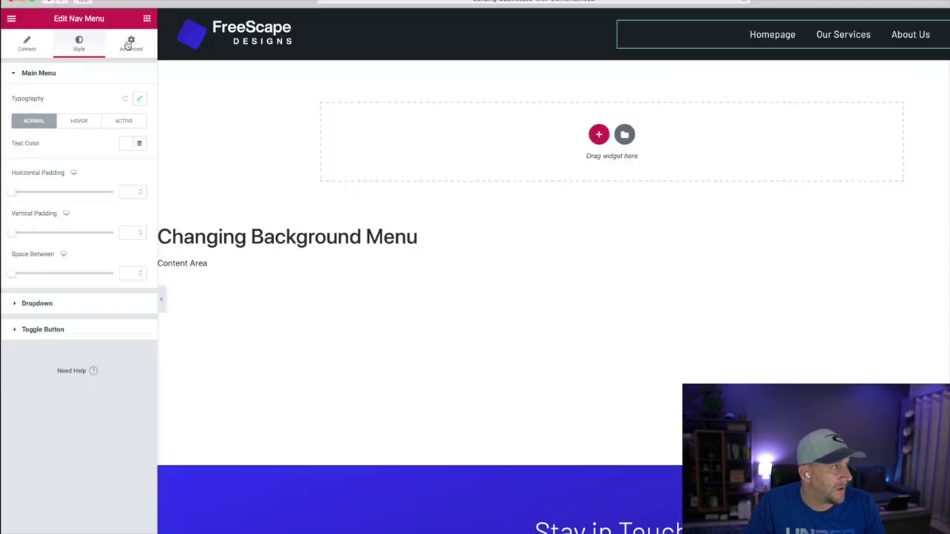
pyautogui.click(147, 57)
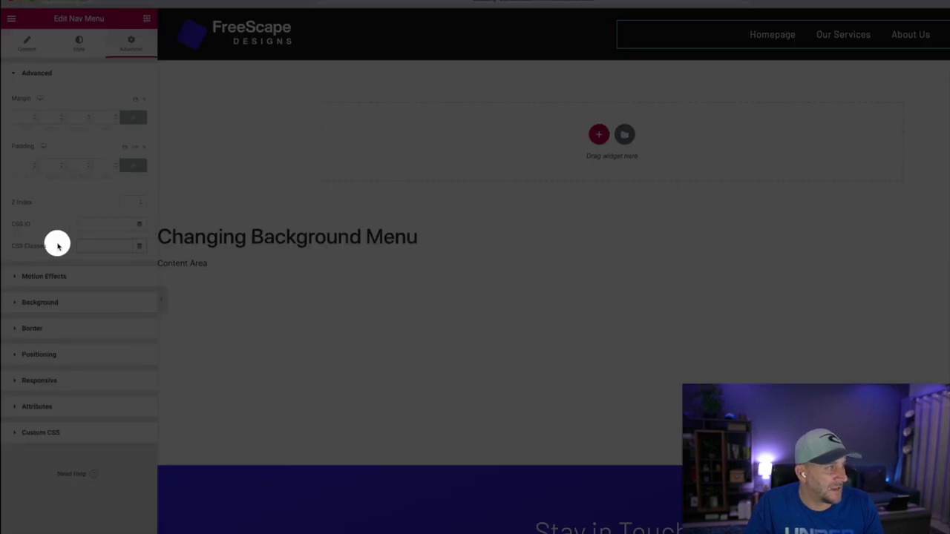
pyautogui.press('super+v')
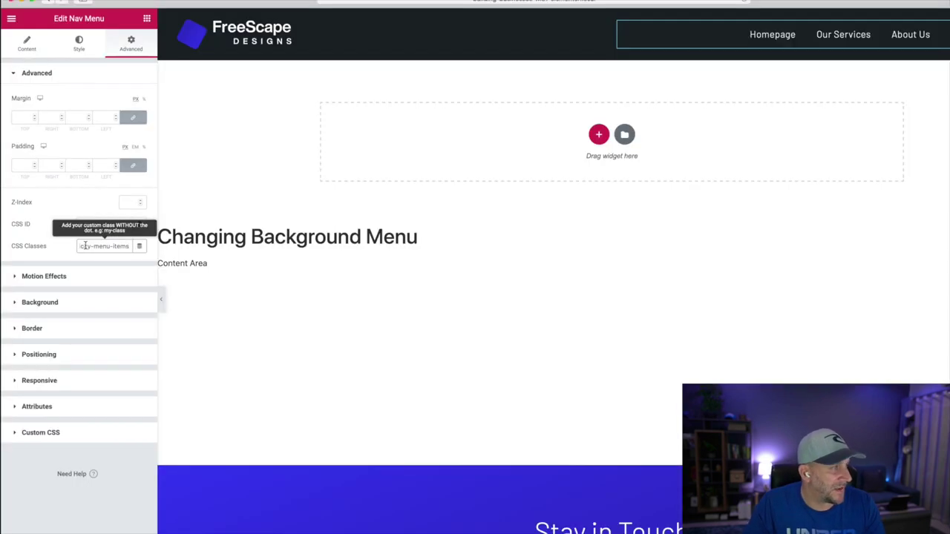
pyautogui.moveTo(599, 60)
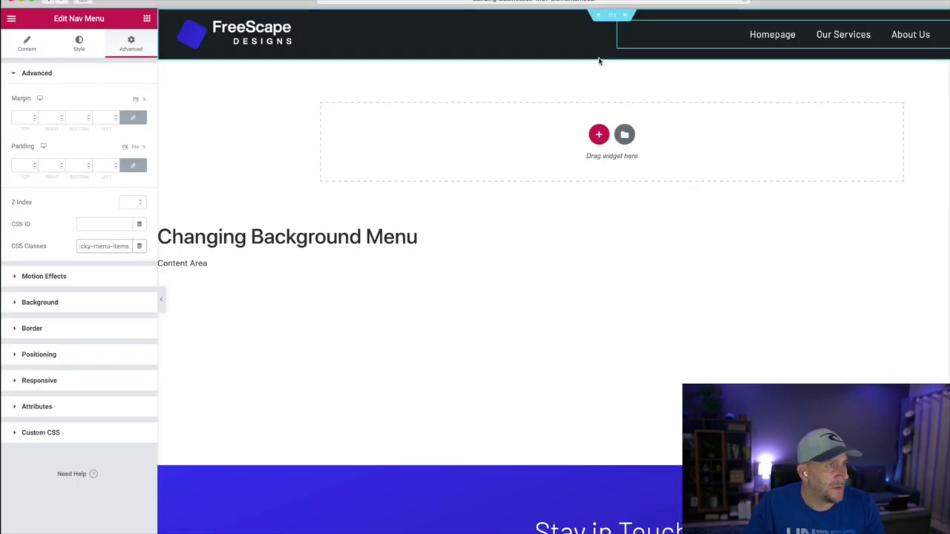
# Change the sticky menu link colour in the section's custom CSS to red
pyautogui.click(612, 18)
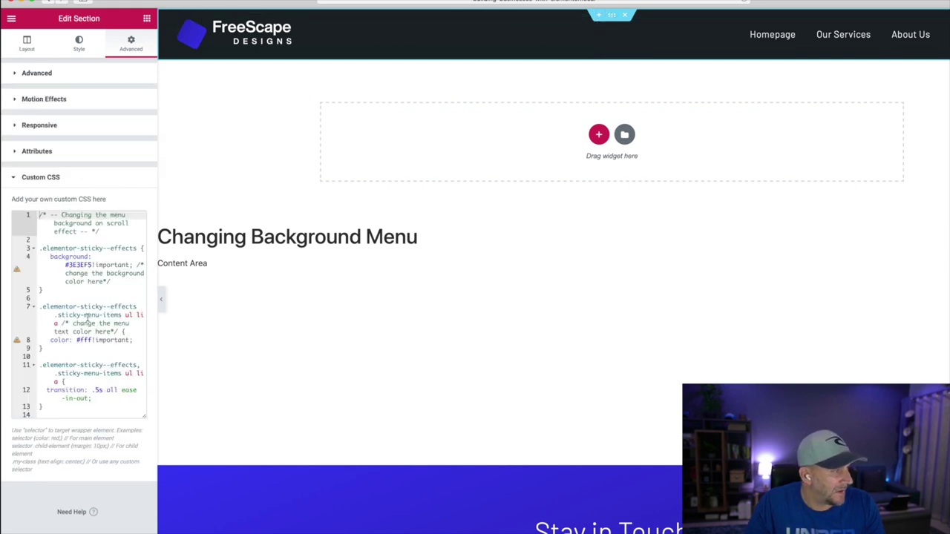
pyautogui.moveTo(39, 306); pyautogui.dragTo(58, 346)
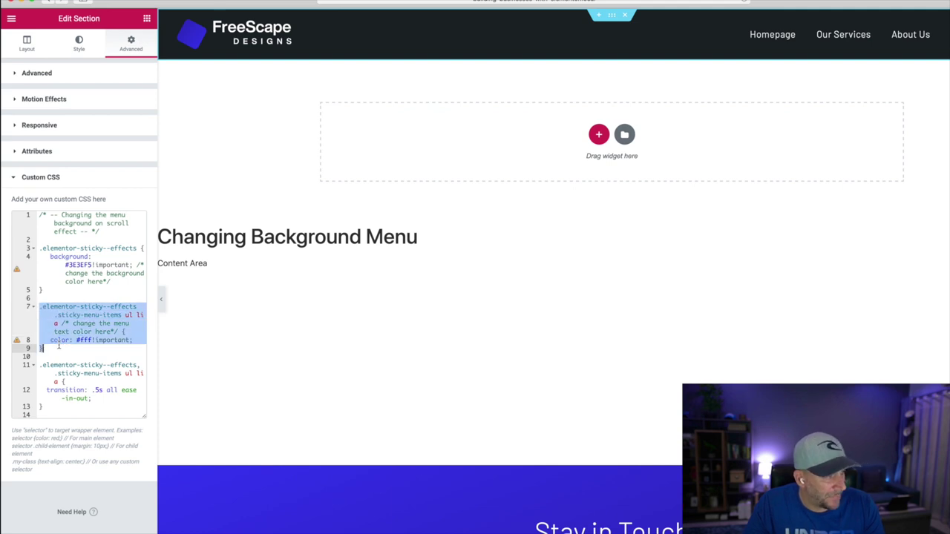
pyautogui.click(58, 345)
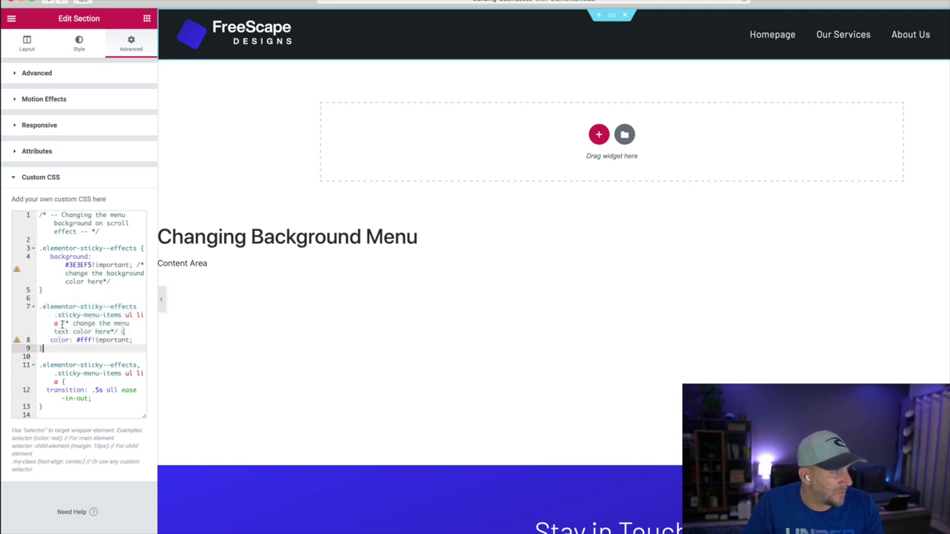
pyautogui.moveTo(62, 324); pyautogui.dragTo(117, 331)
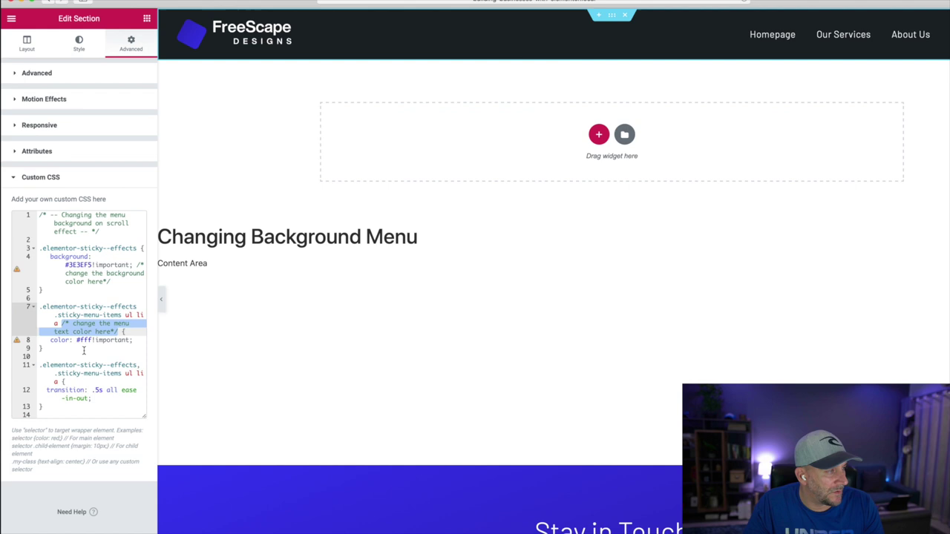
pyautogui.click(91, 339)
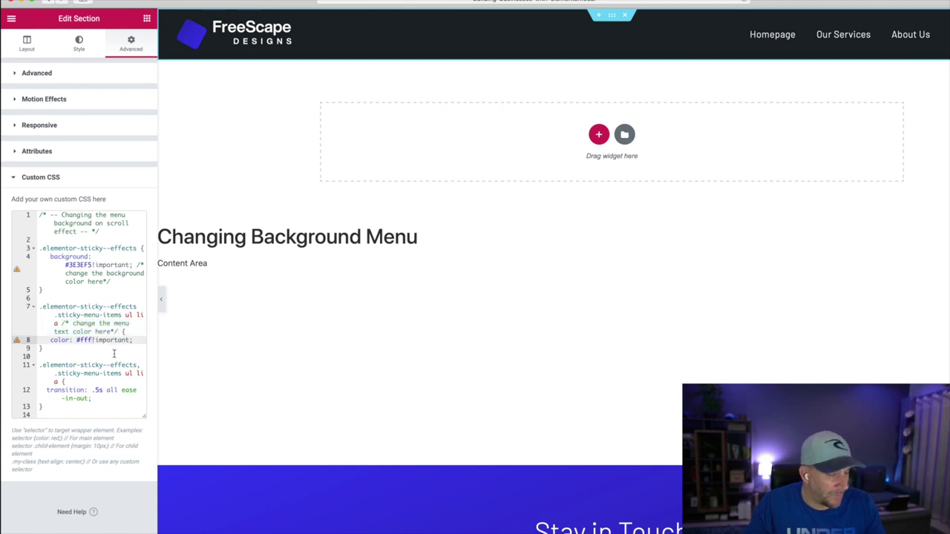
pyautogui.write('red')
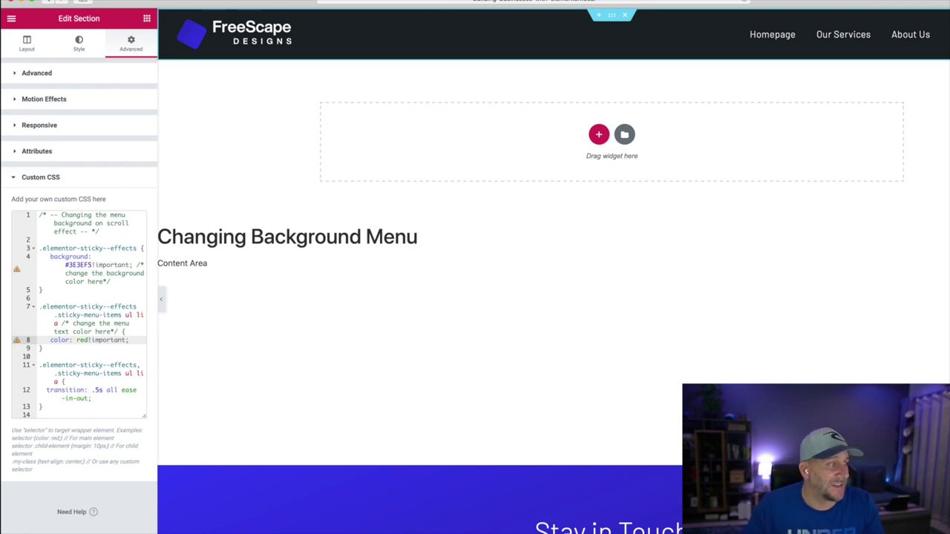
# Preview the red menu text by scrolling, then restore the colour to #fff
pyautogui.scroll(-5, 649, 398)
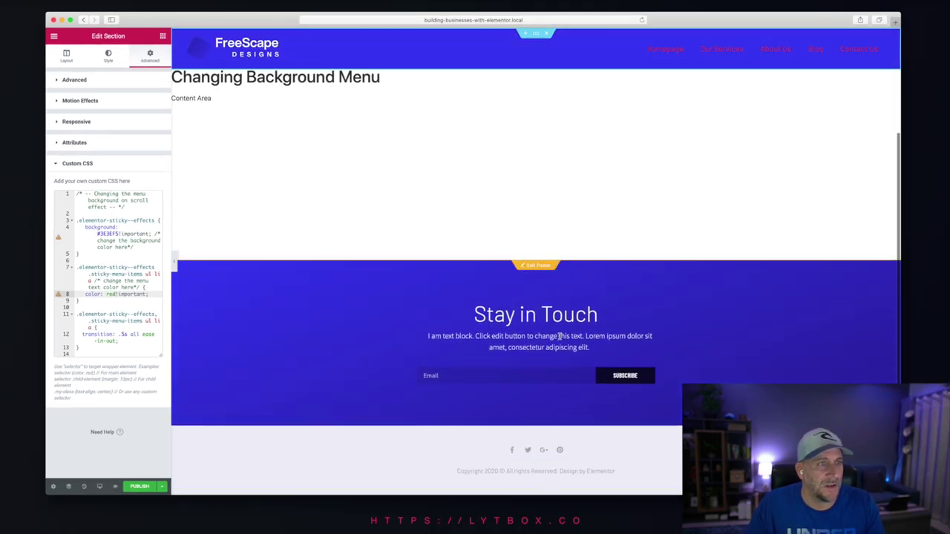
pyautogui.scroll(3, 560, 338)
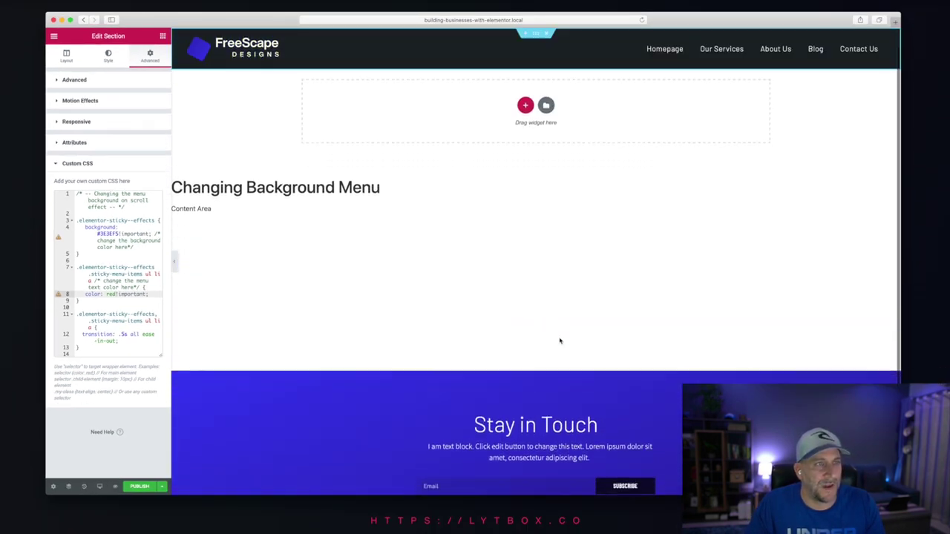
pyautogui.scroll(-2, 559, 339)
pyautogui.scroll(2, 560, 340)
pyautogui.scroll(1, 559, 341)
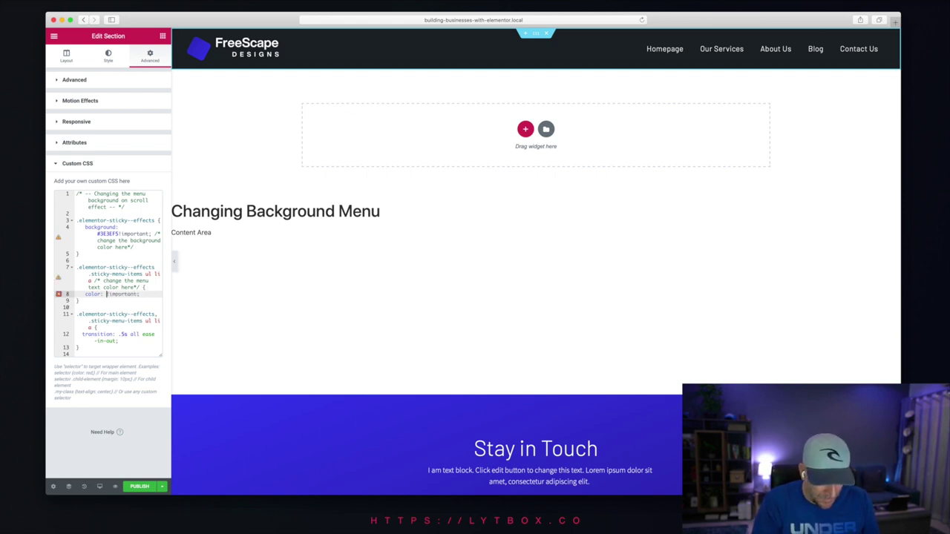
pyautogui.write('fff')
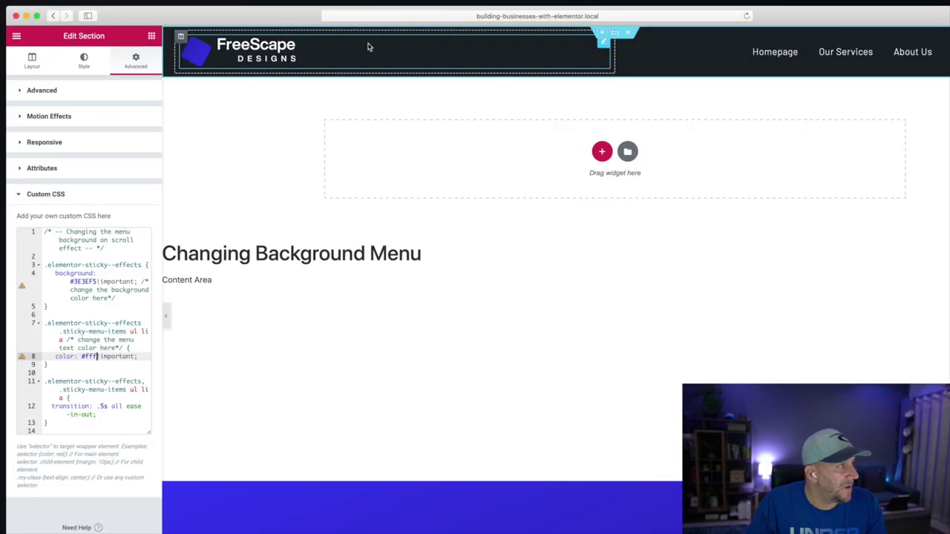
# Drop the header section's background colour alpha to zero, then preview the transparency by scrolling
pyautogui.click(83, 59)
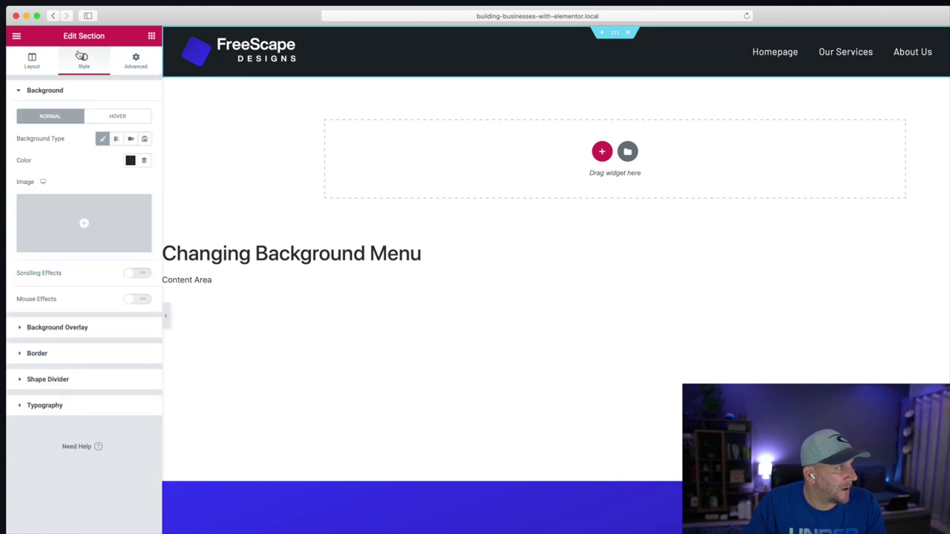
pyautogui.click(130, 161)
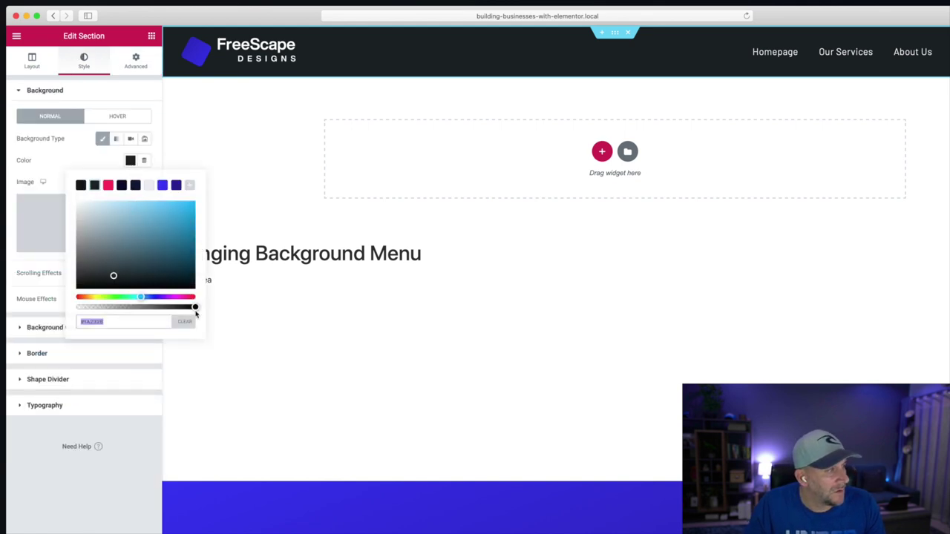
pyautogui.moveTo(195, 308); pyautogui.dragTo(59, 313)
pyautogui.click(48, 158)
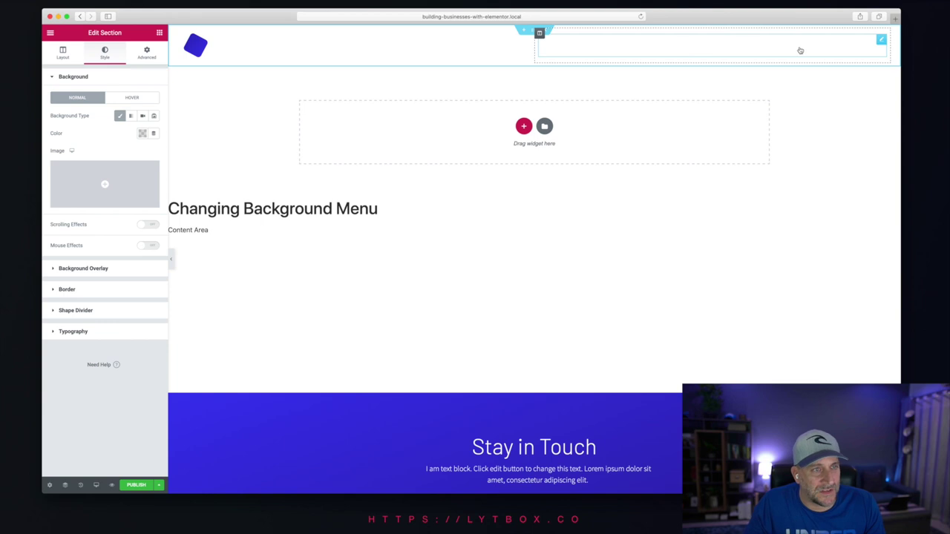
pyautogui.scroll(-5, 596, 302)
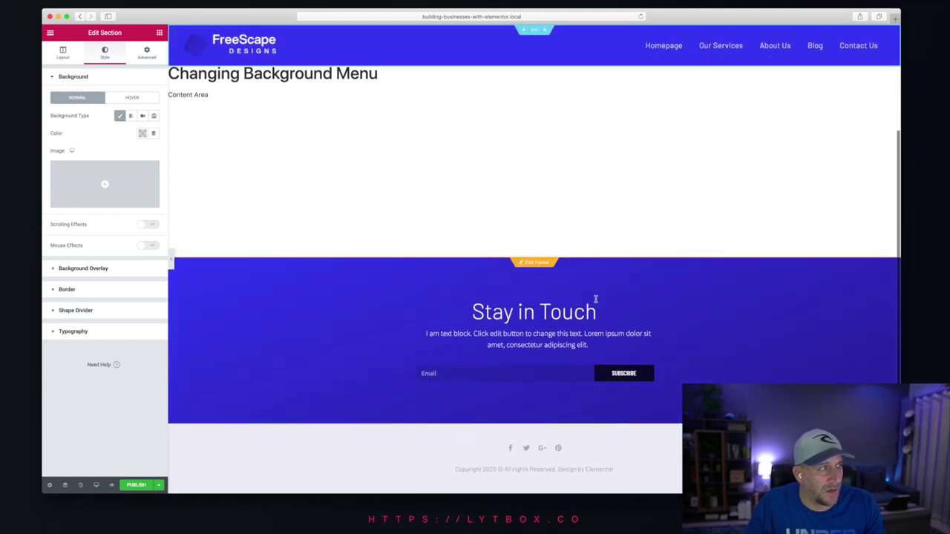
pyautogui.scroll(3, 596, 302)
pyautogui.scroll(-5, 596, 302)
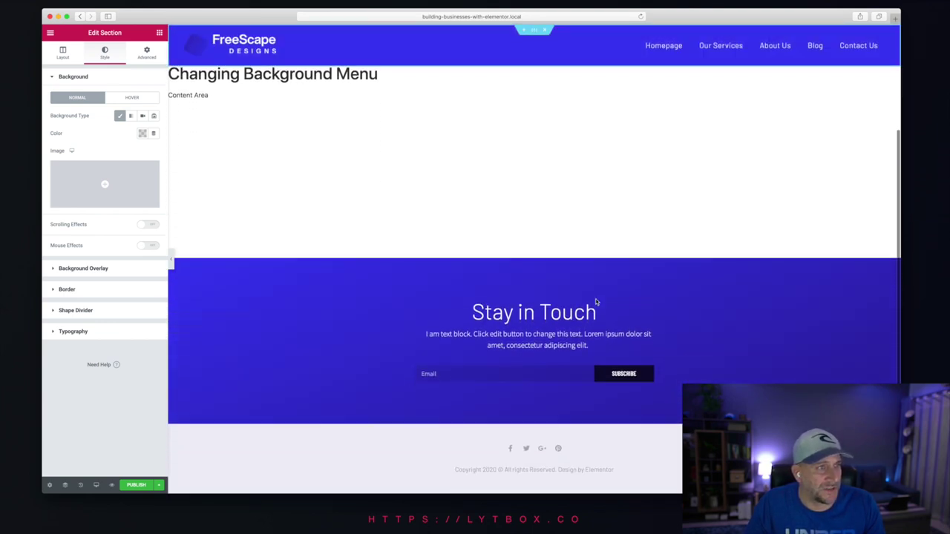
pyautogui.scroll(6, 596, 302)
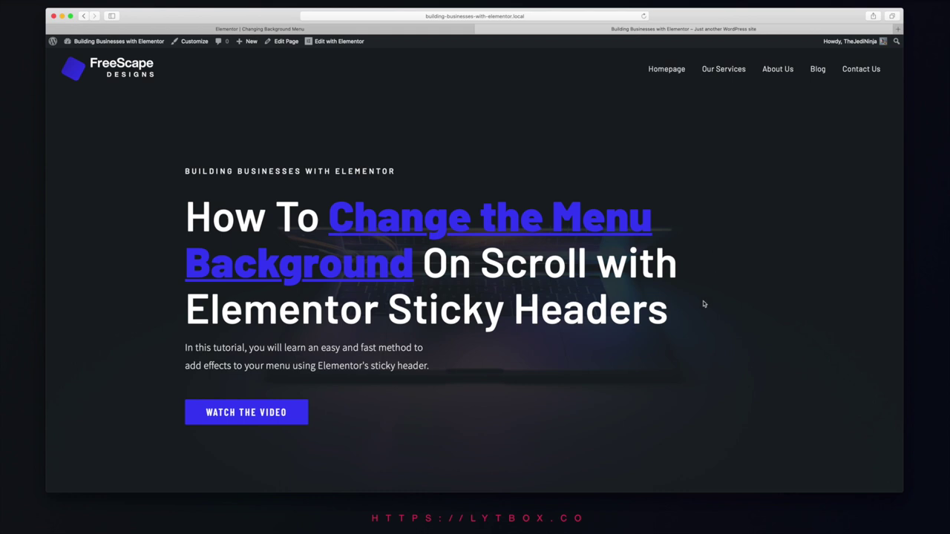
pyautogui.scroll(-5, 703, 304)
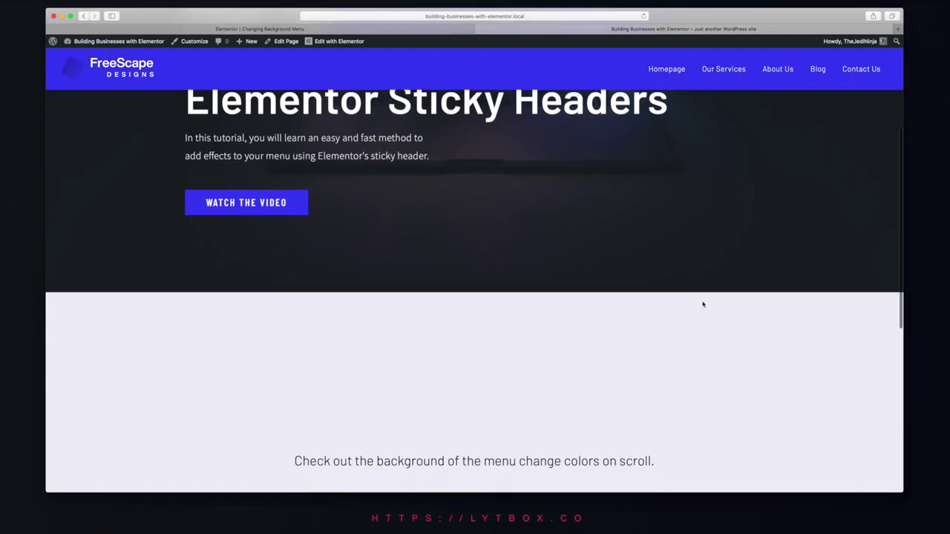
pyautogui.scroll(-5, 703, 304)
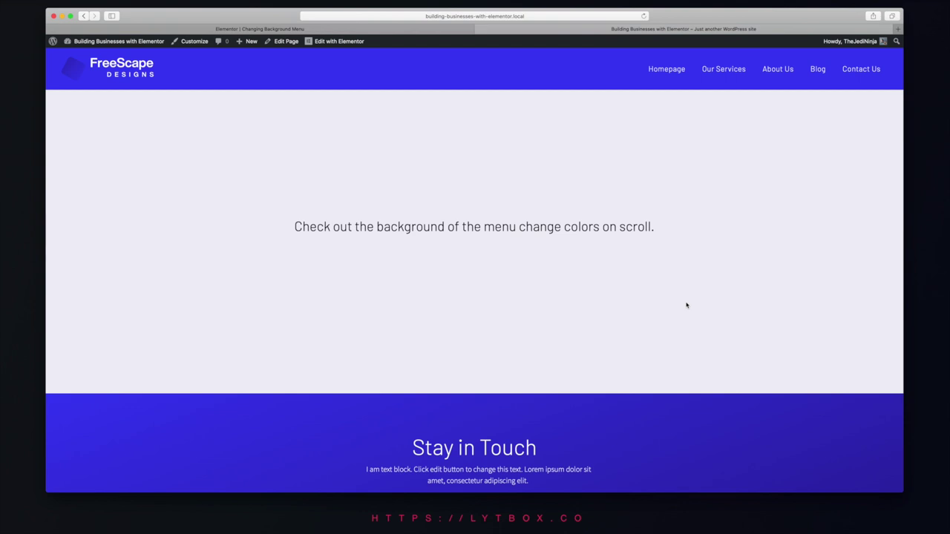
pyautogui.scroll(-3, 686, 304)
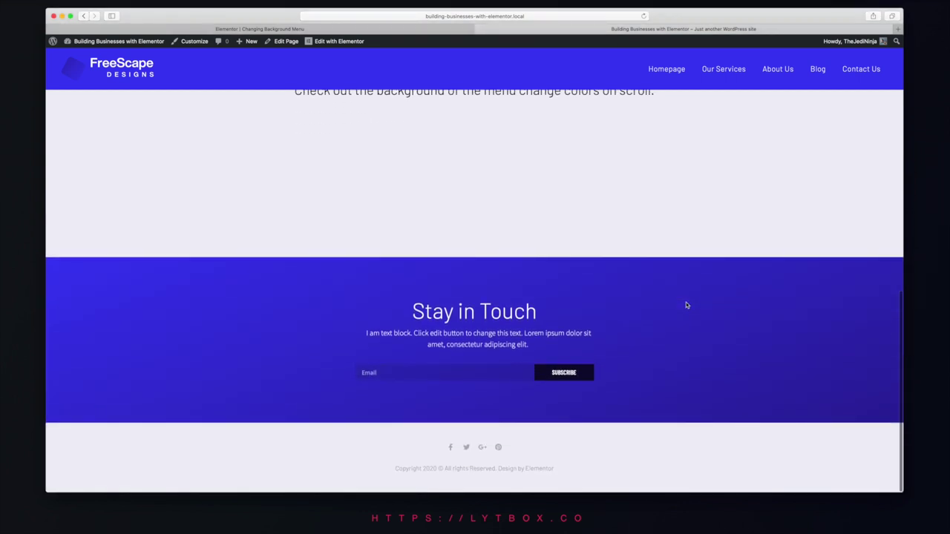